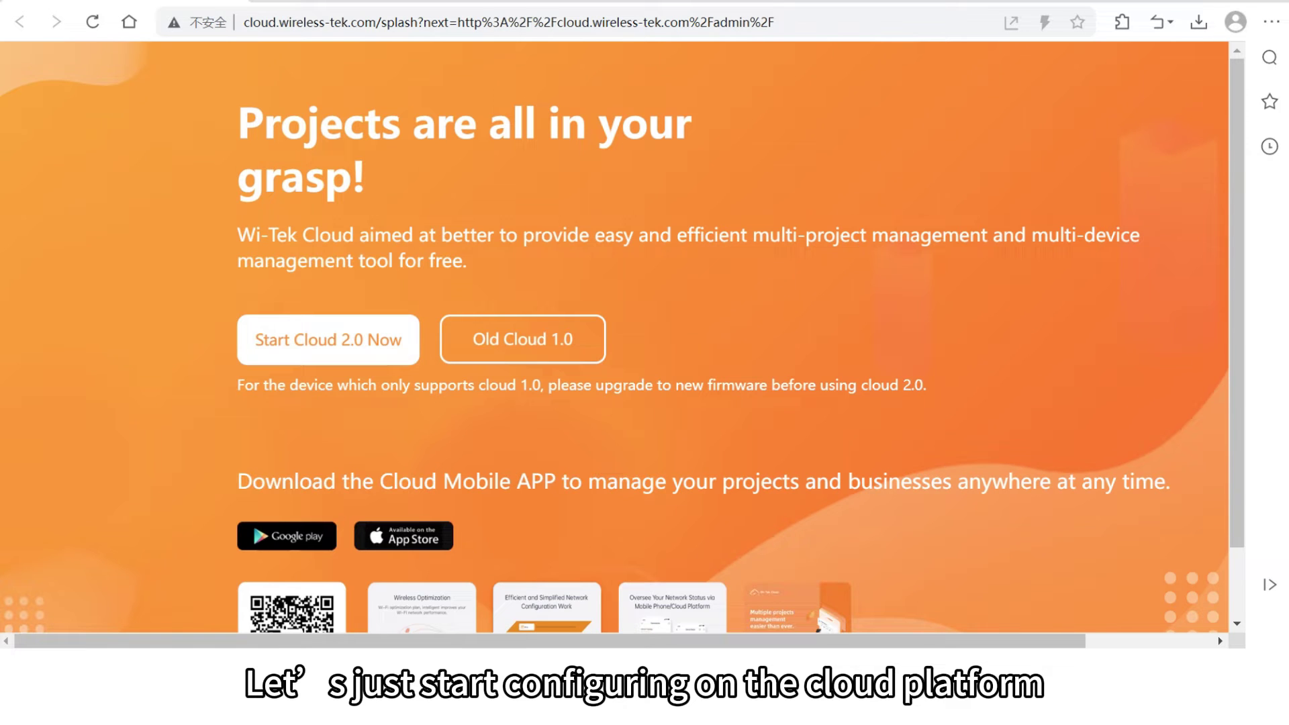
Open the Cloud 2.0 login page, enter the account user name and move to the password field
click(307, 348)
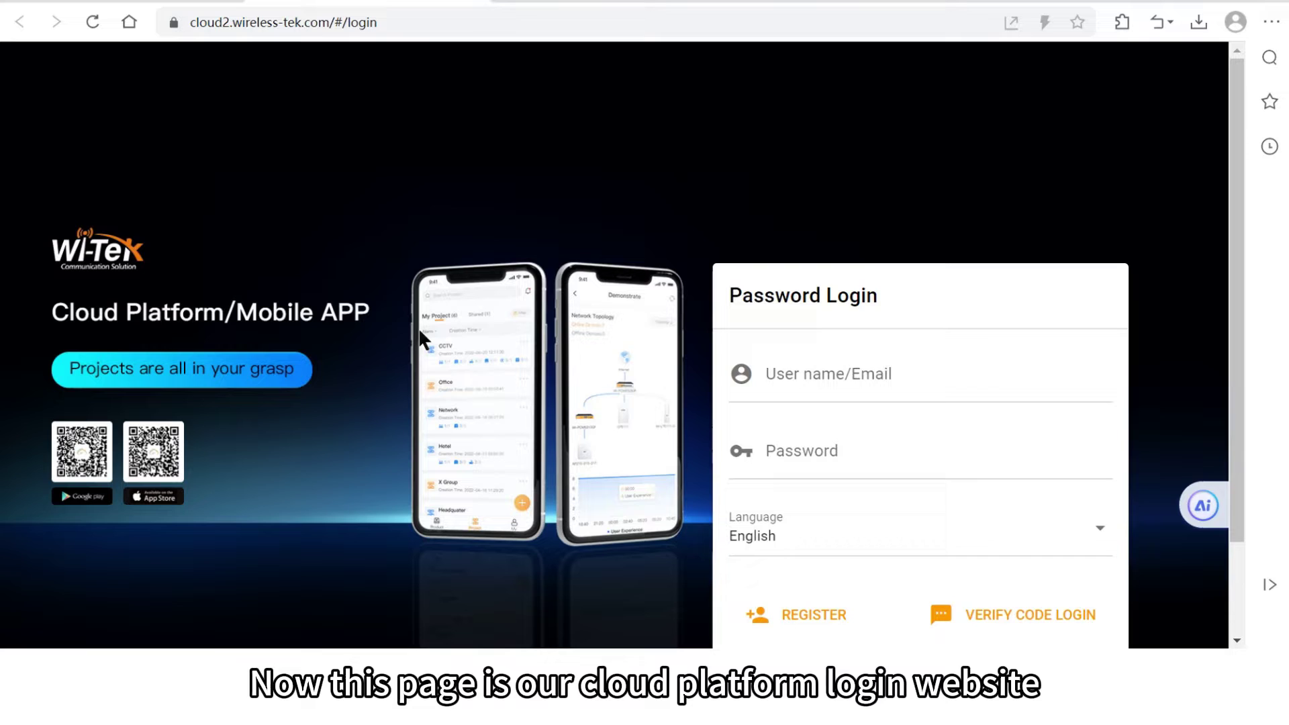
click(858, 380)
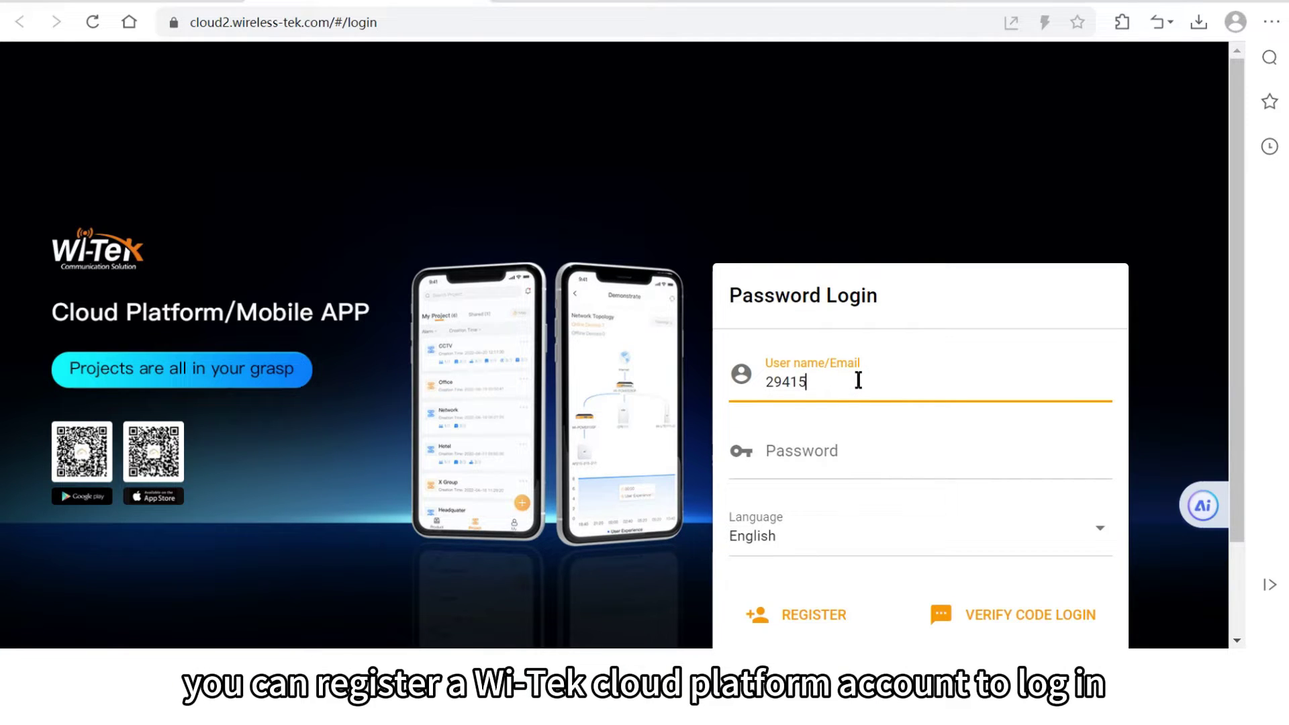
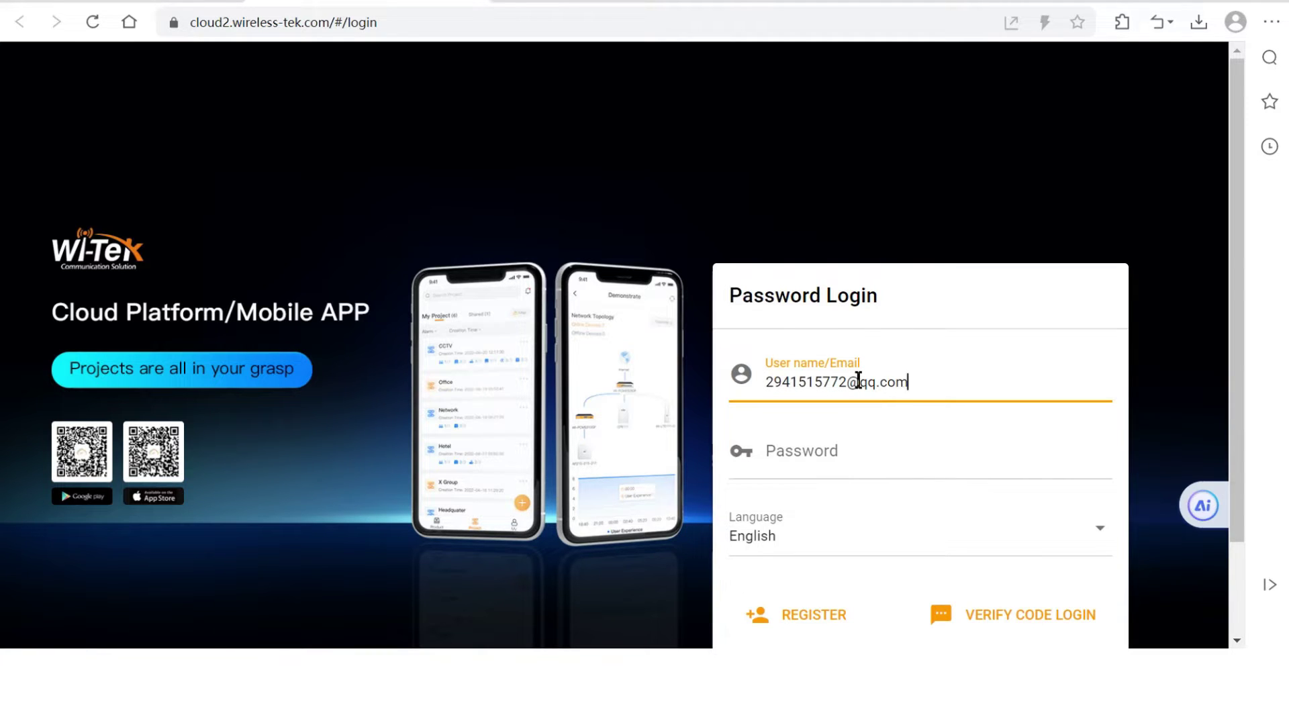
key(Tab)
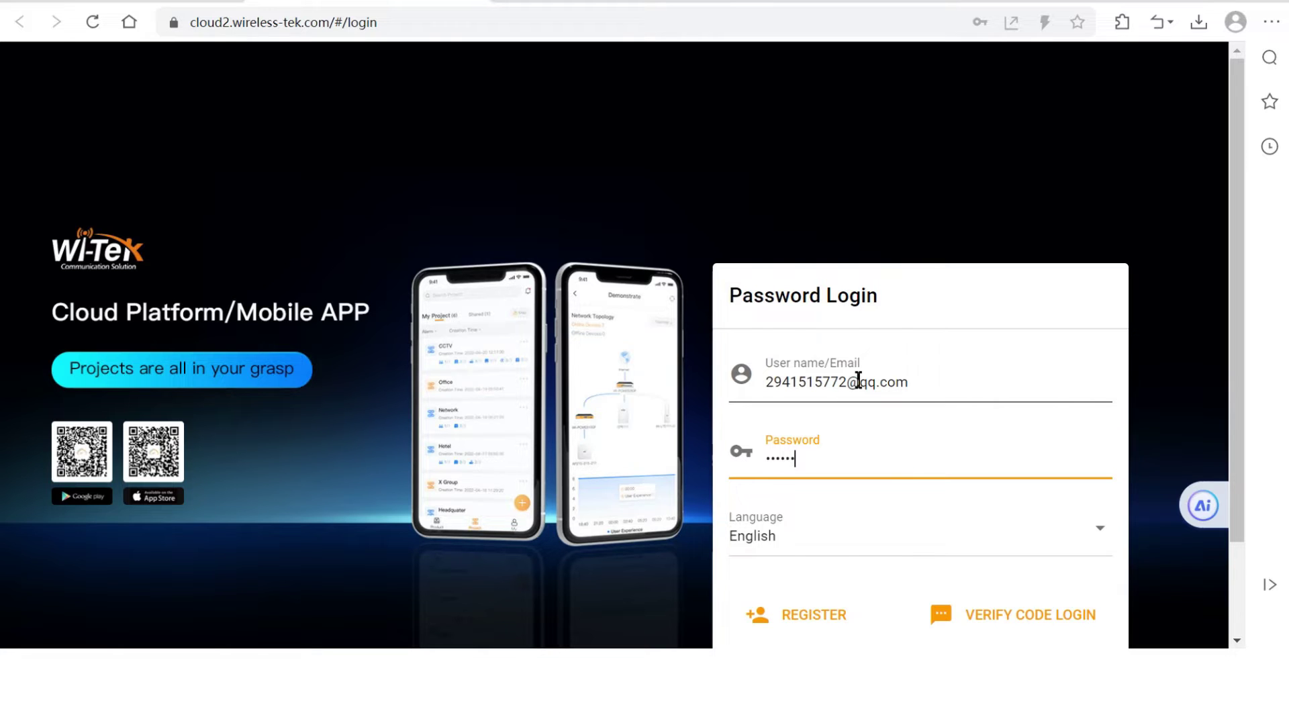
scroll(999, 414, down, 2)
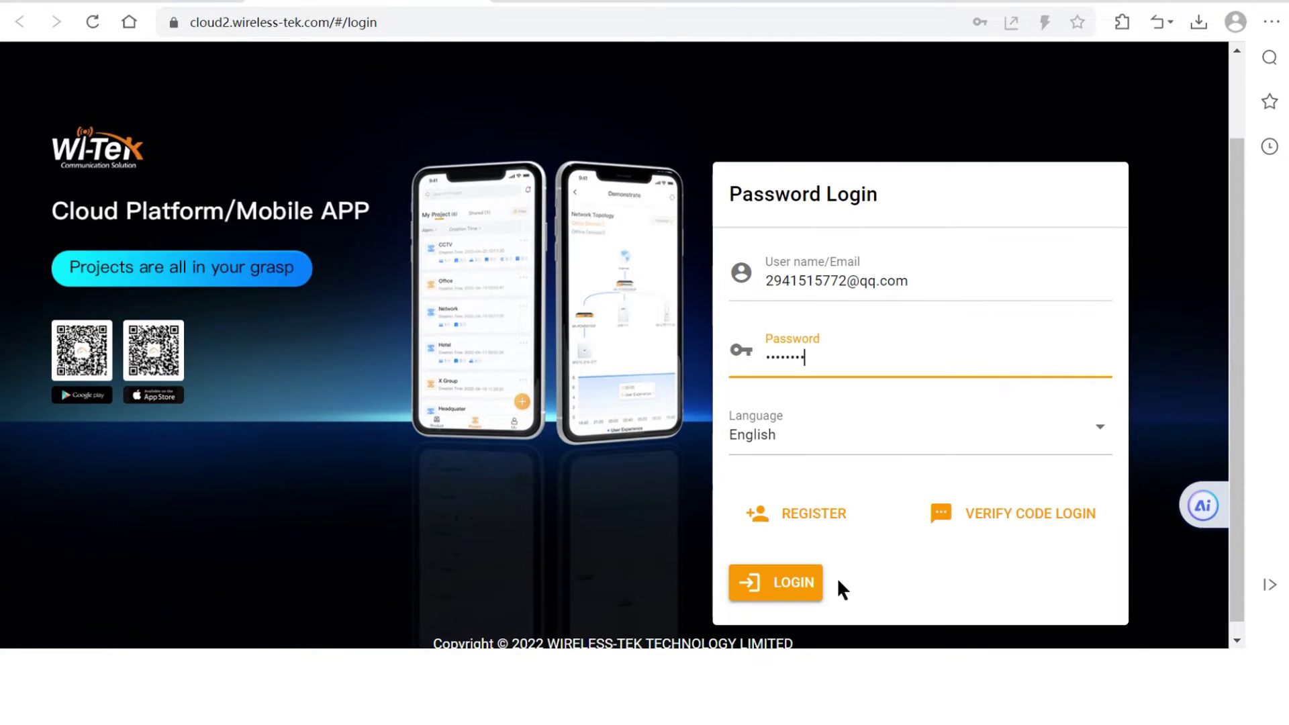
Log in and start a new network named Wi-Tek_Office
click(808, 591)
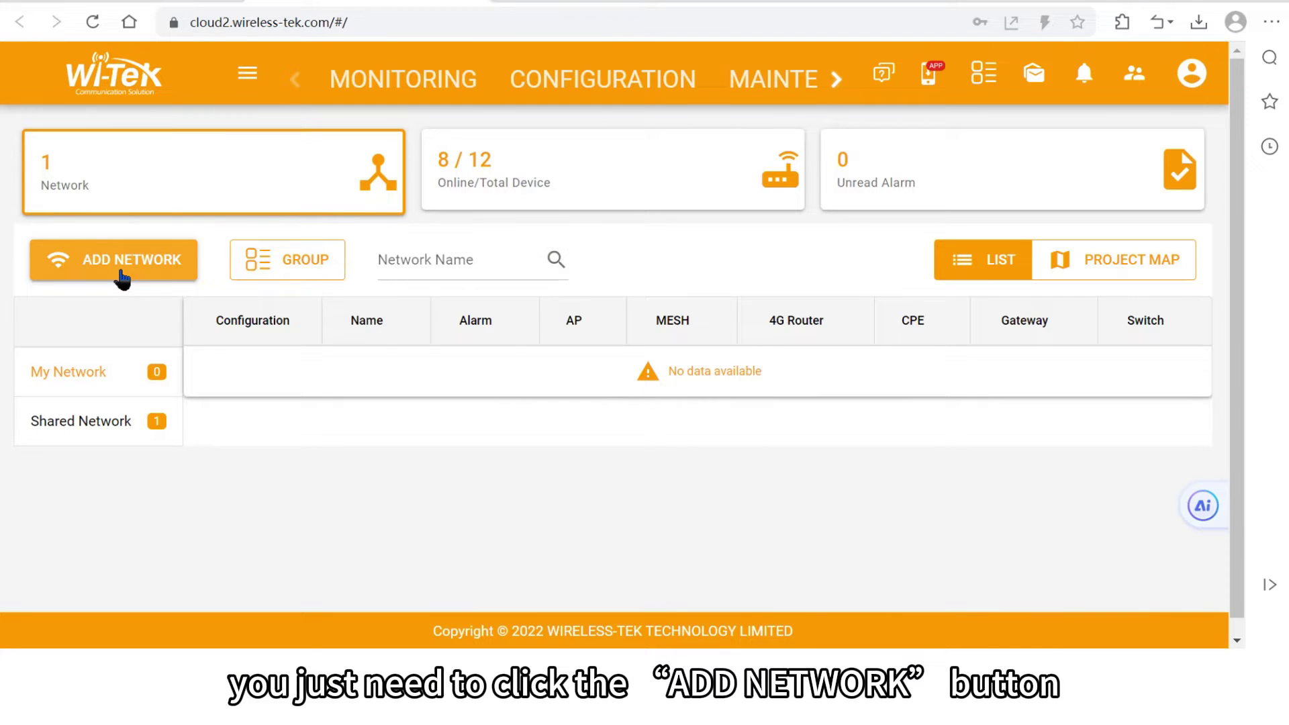
click(123, 275)
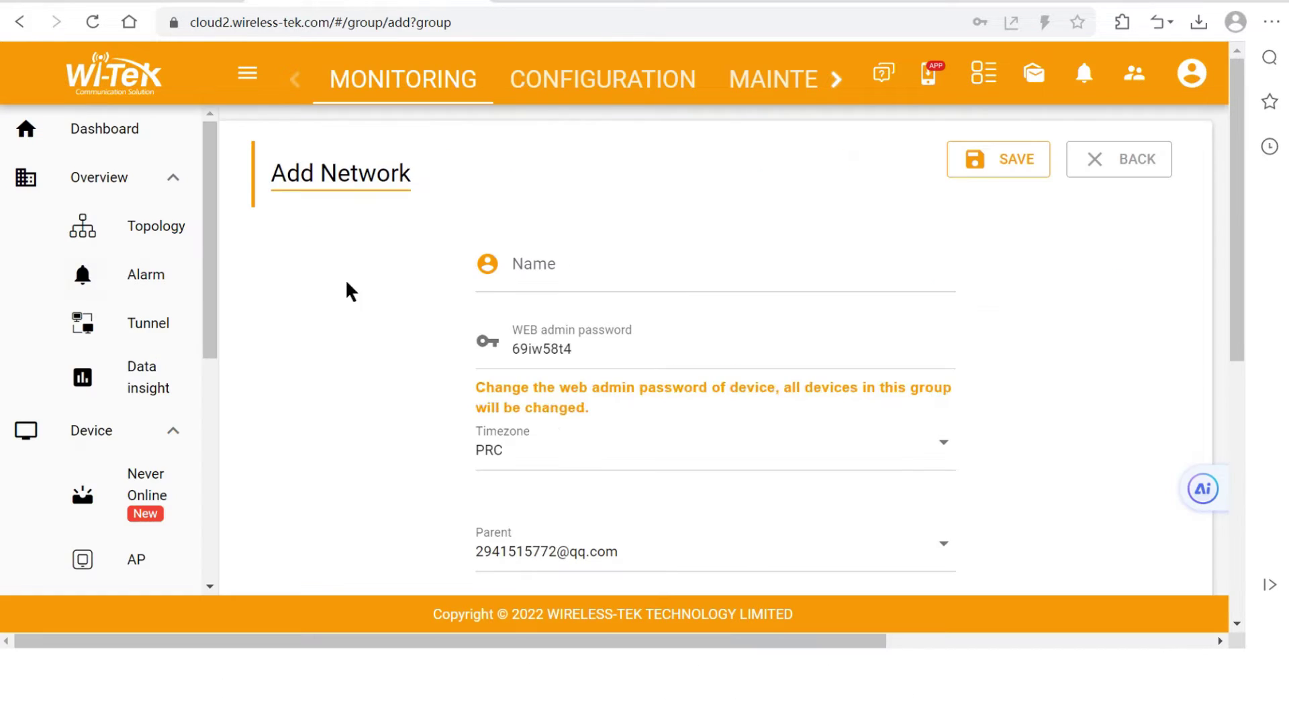
click(565, 281)
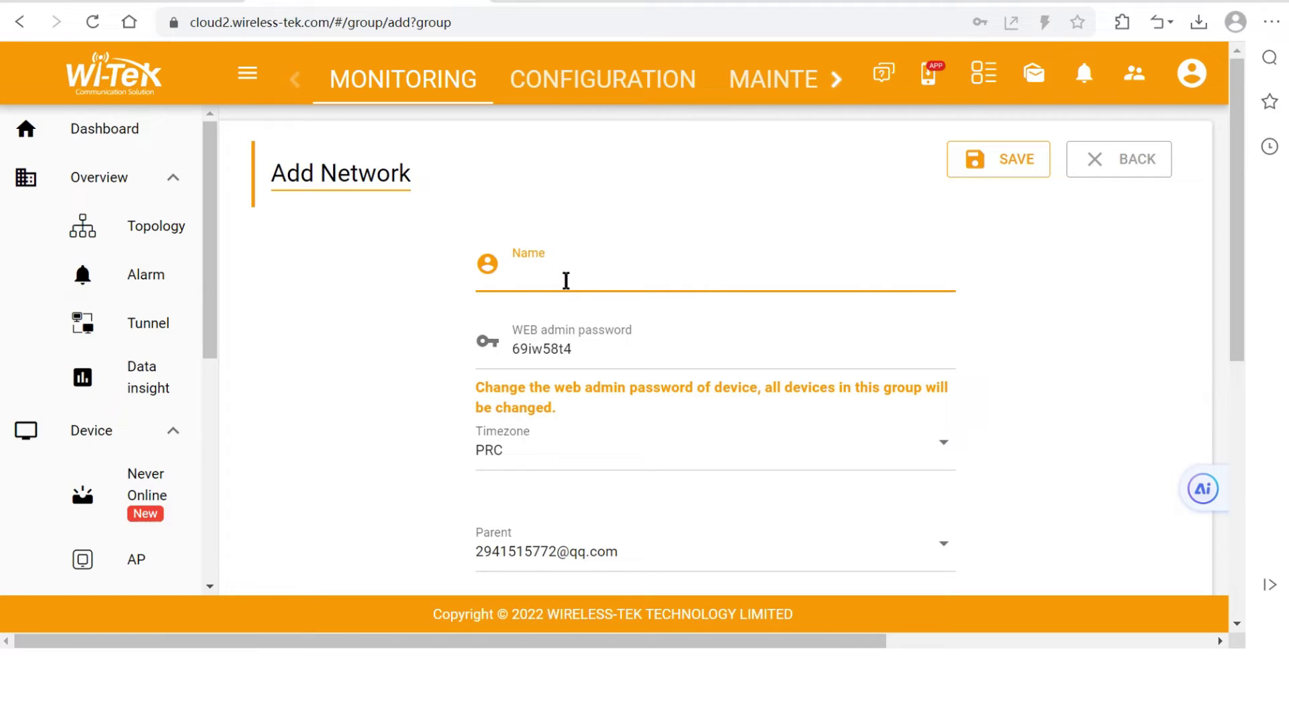
text(Wi-Tek_Of)
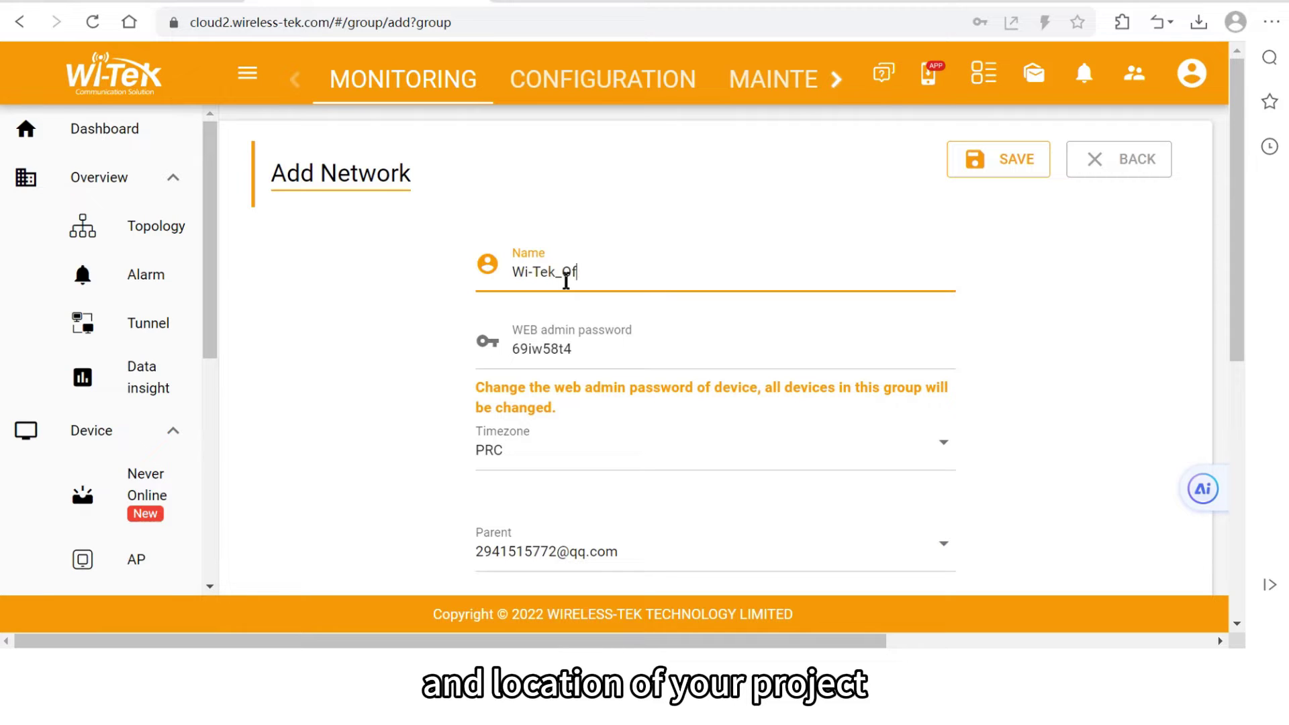
text(fice)
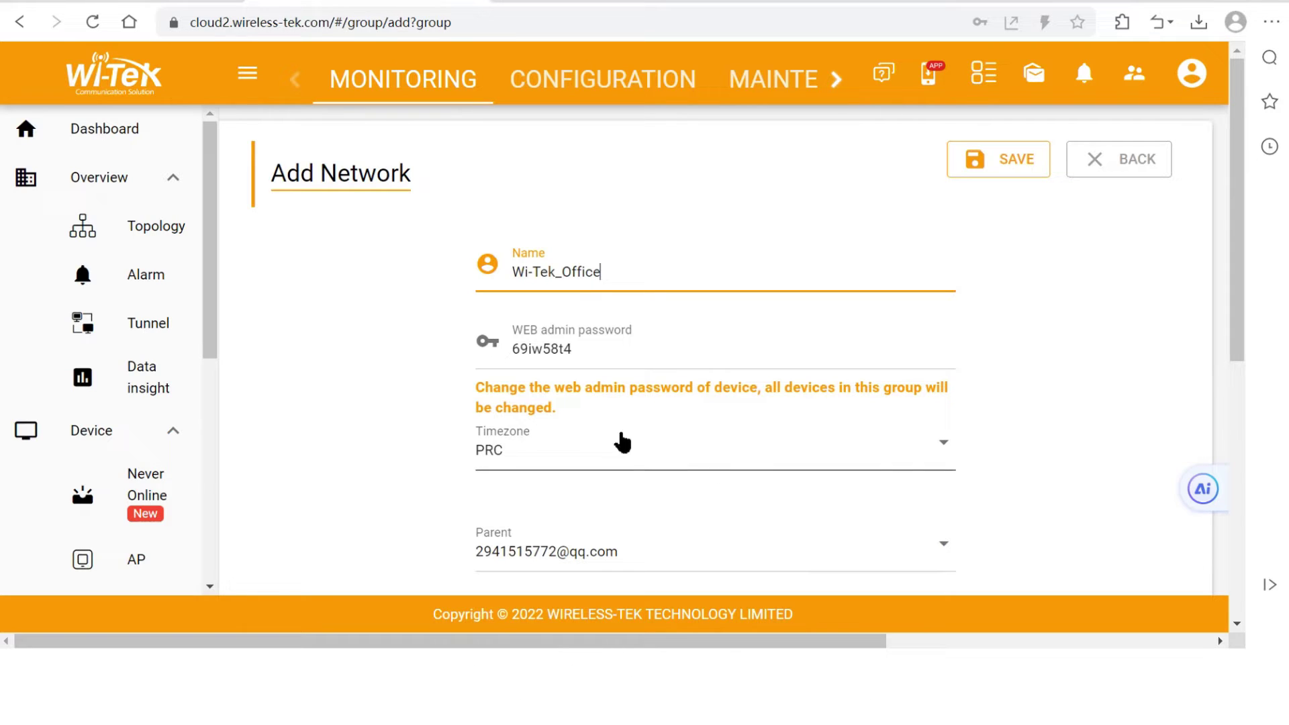
Replace the web admin password and set the timezone to (UTC-10:00) Hawaii
click(600, 354)
drag(600, 353, 474, 366)
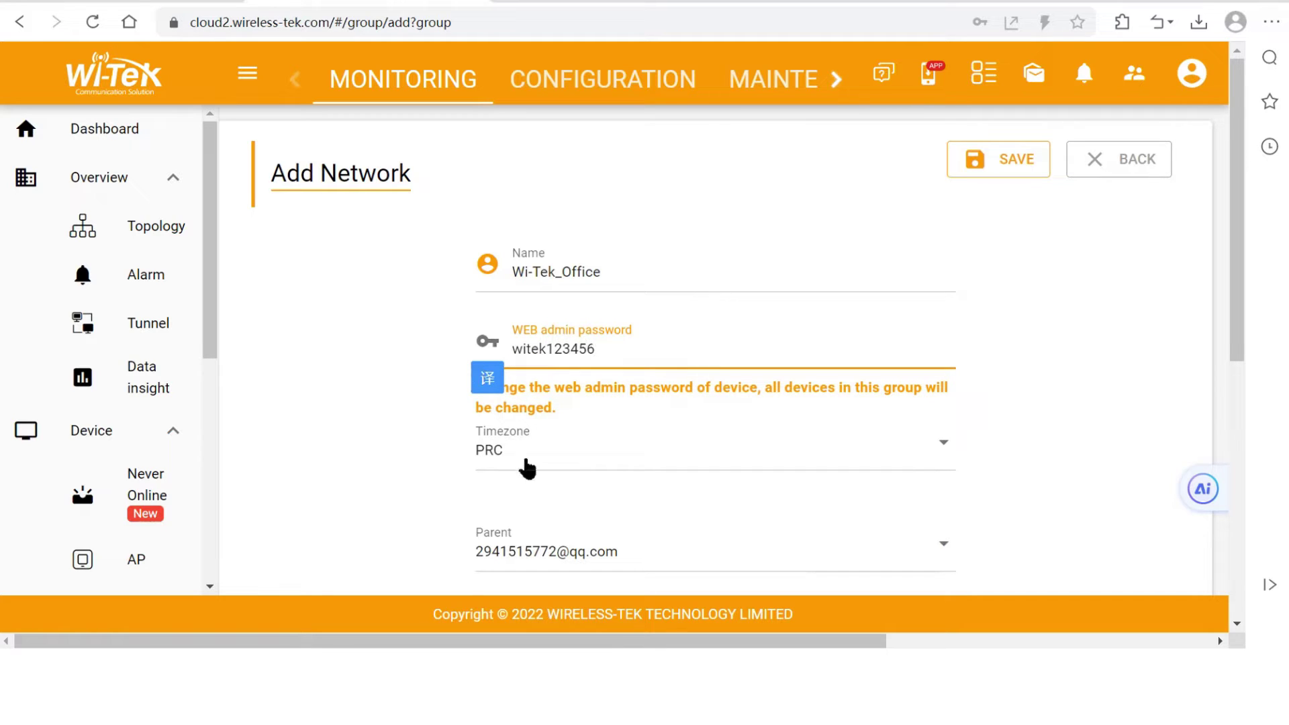
click(572, 459)
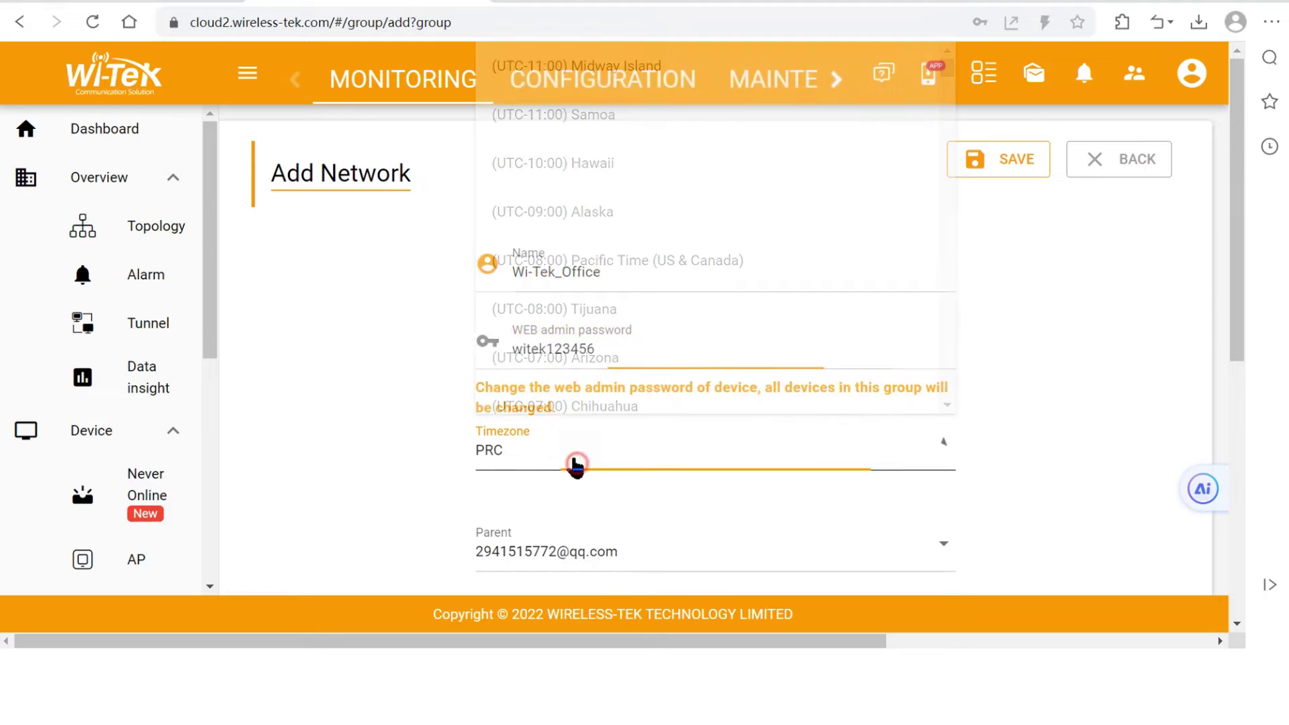
click(590, 171)
Set the network location to Hawaii and save the Wi-Tek_Office network
scroll(666, 542, down, 2)
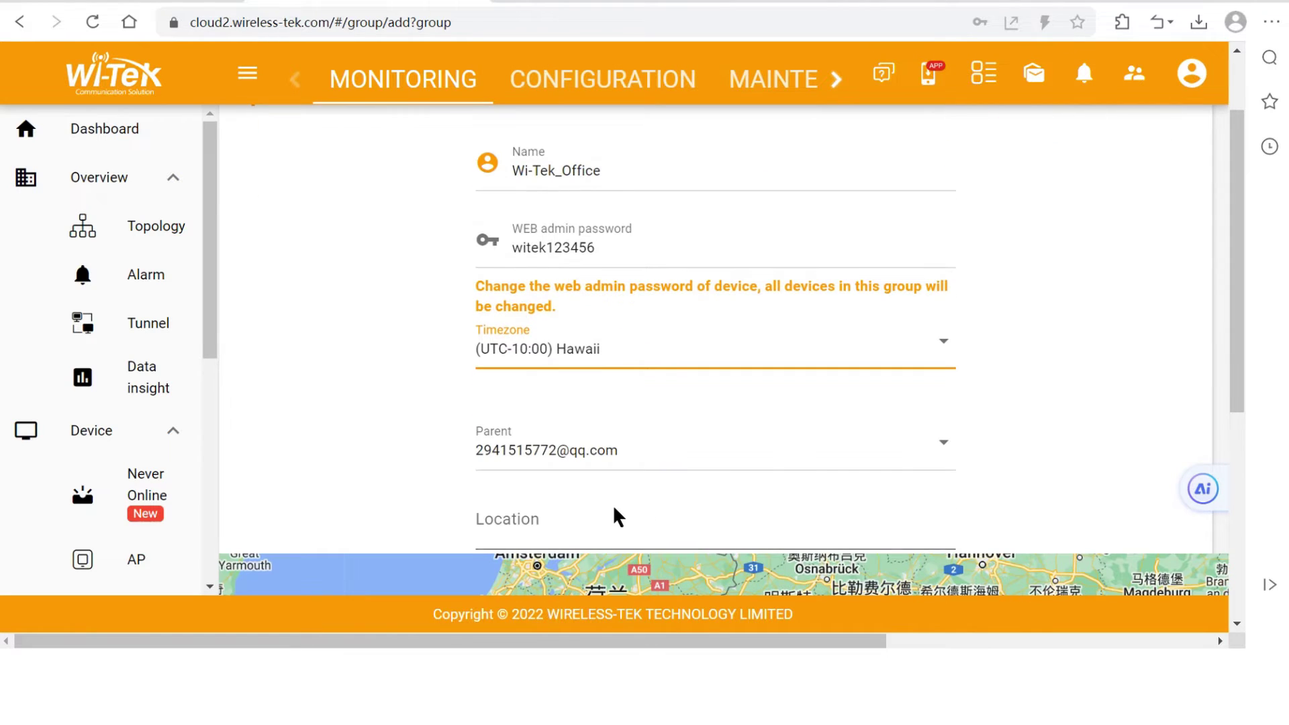
click(620, 535)
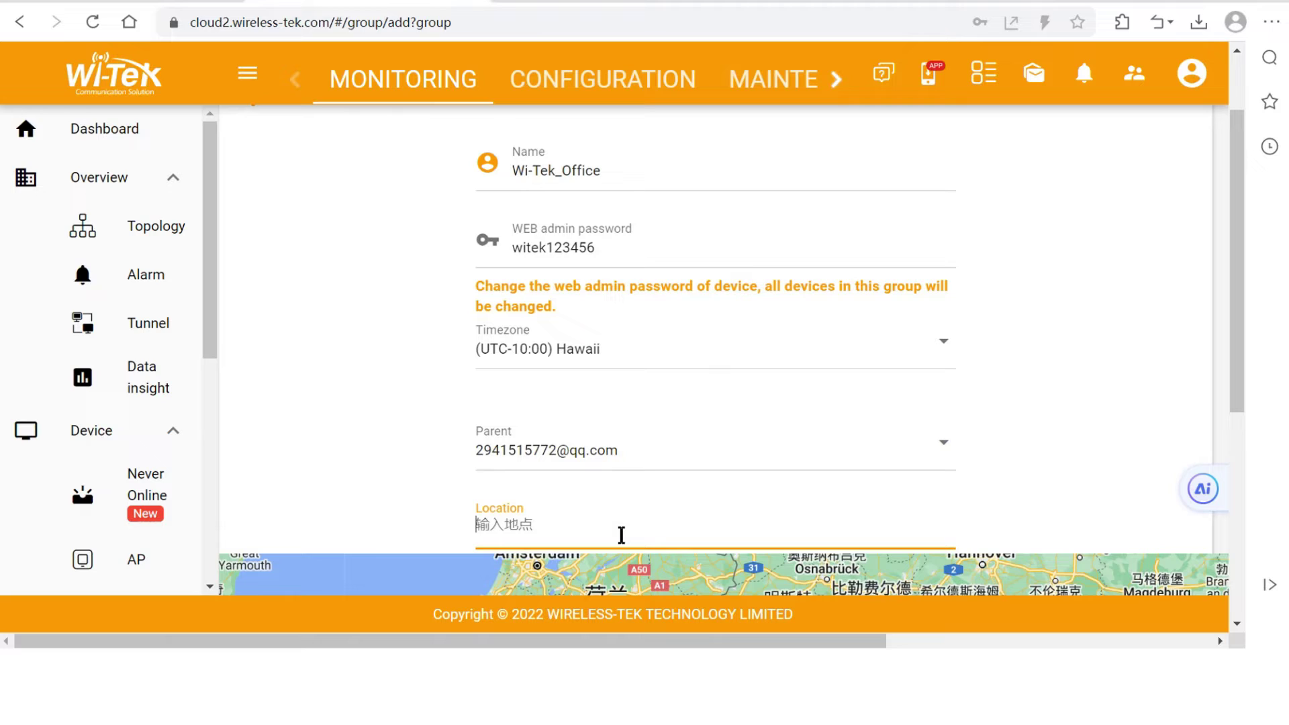
text(Hawa)
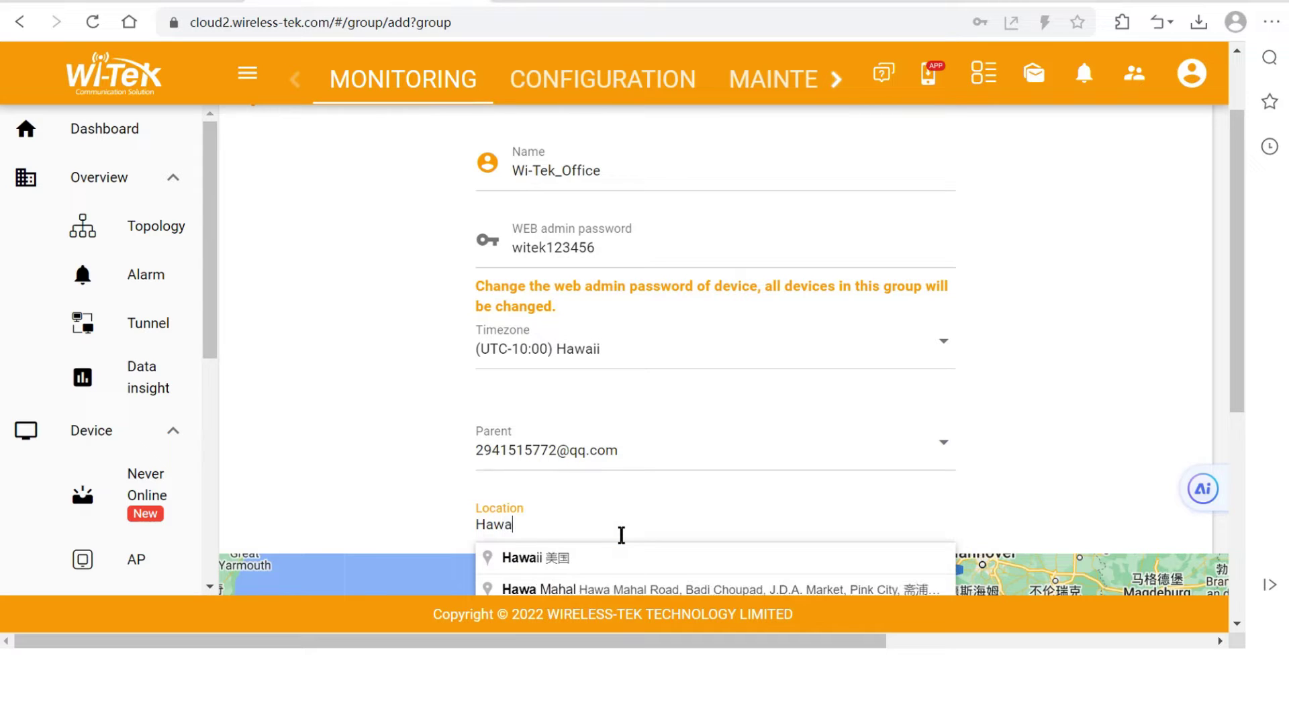
click(540, 563)
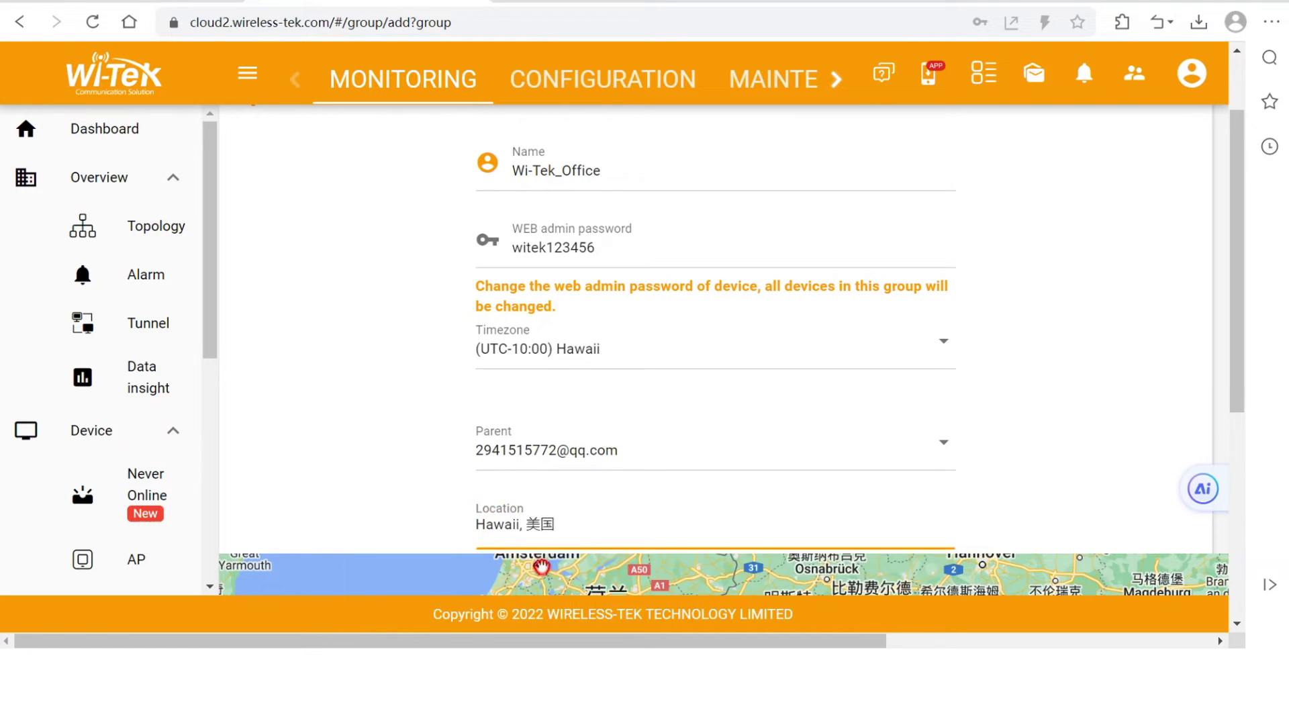
scroll(1141, 417, down, 6)
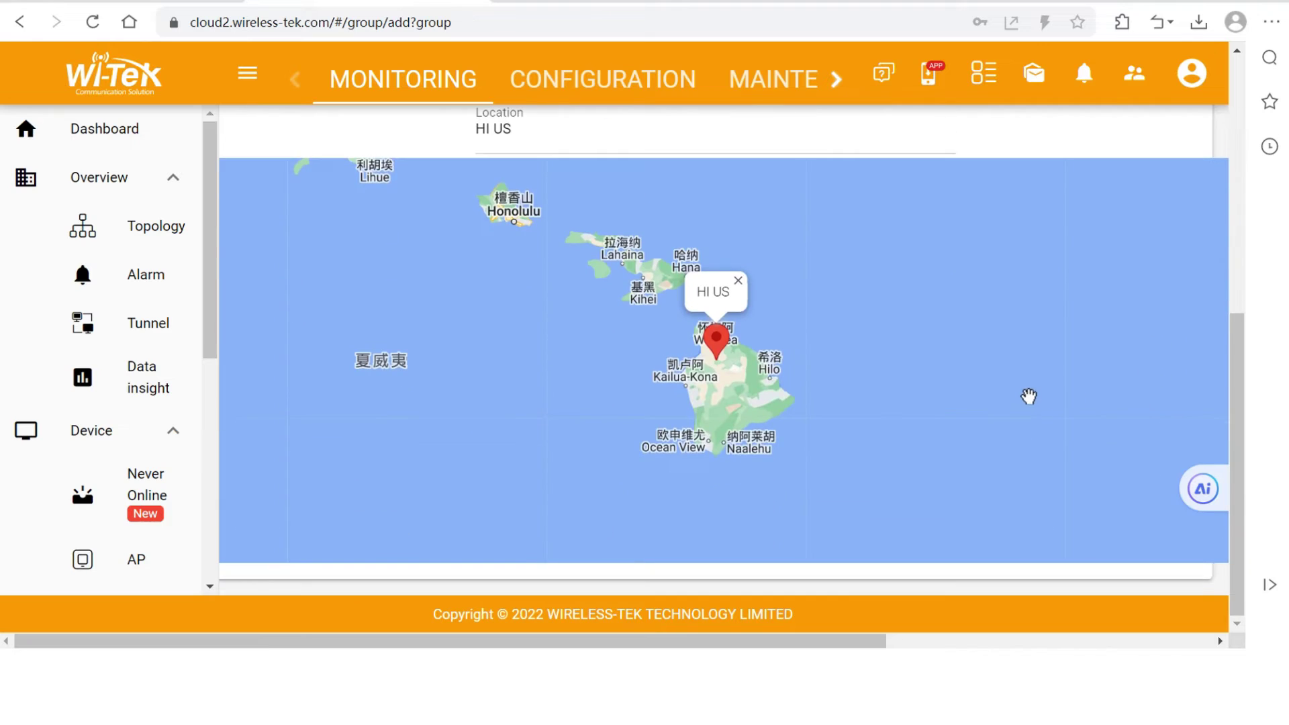
scroll(1041, 356, up, 8)
click(1013, 161)
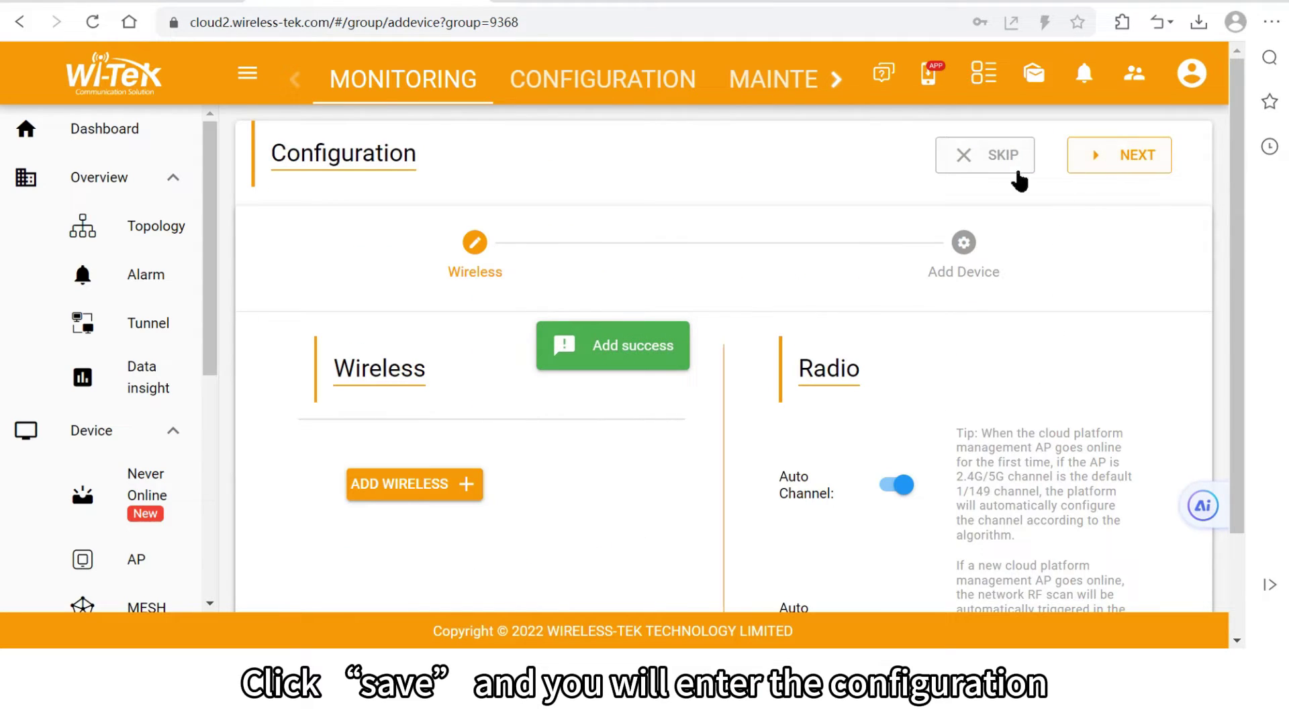
click(988, 164)
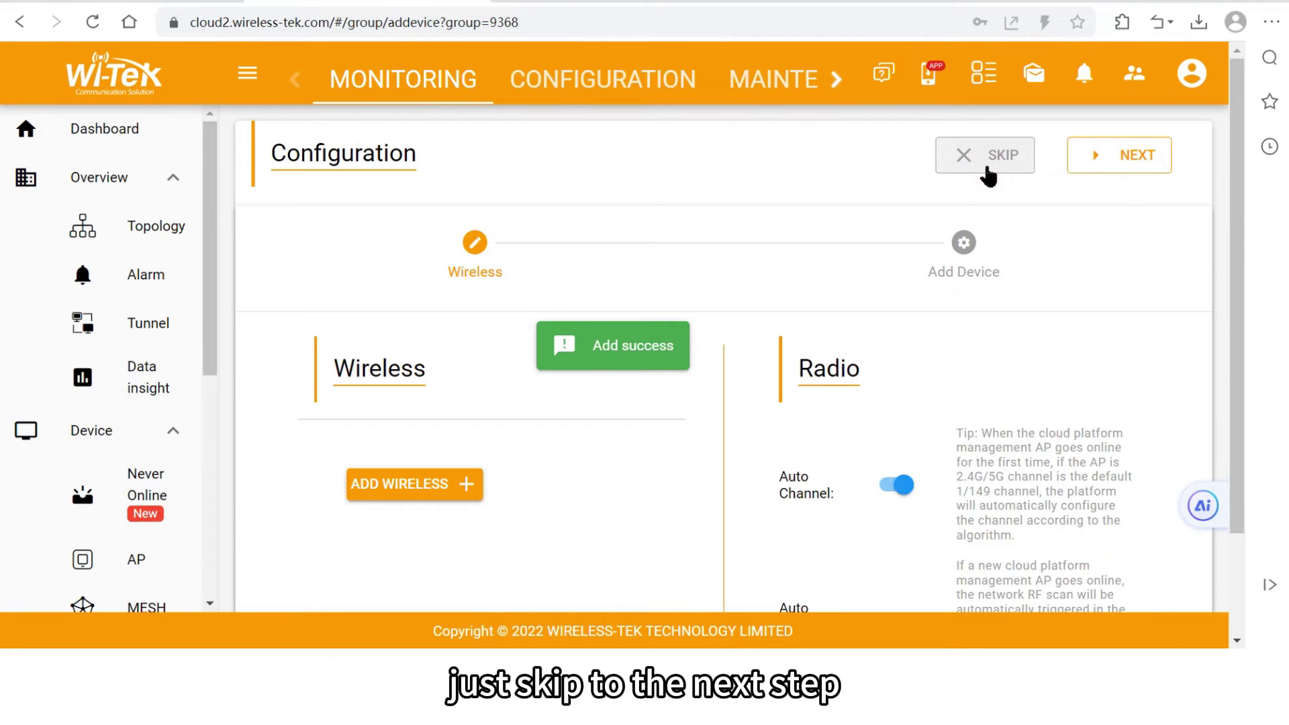
scroll(483, 484, down, 1)
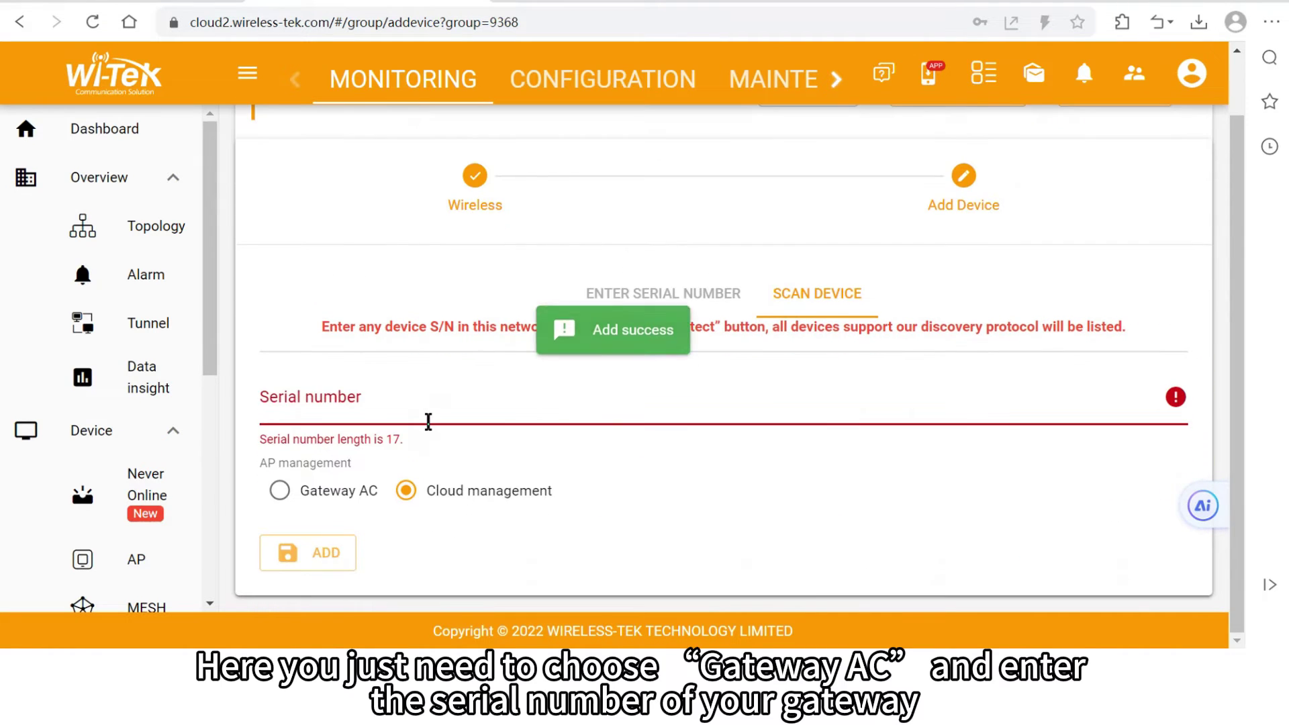
click(428, 416)
key(ctrl+v)
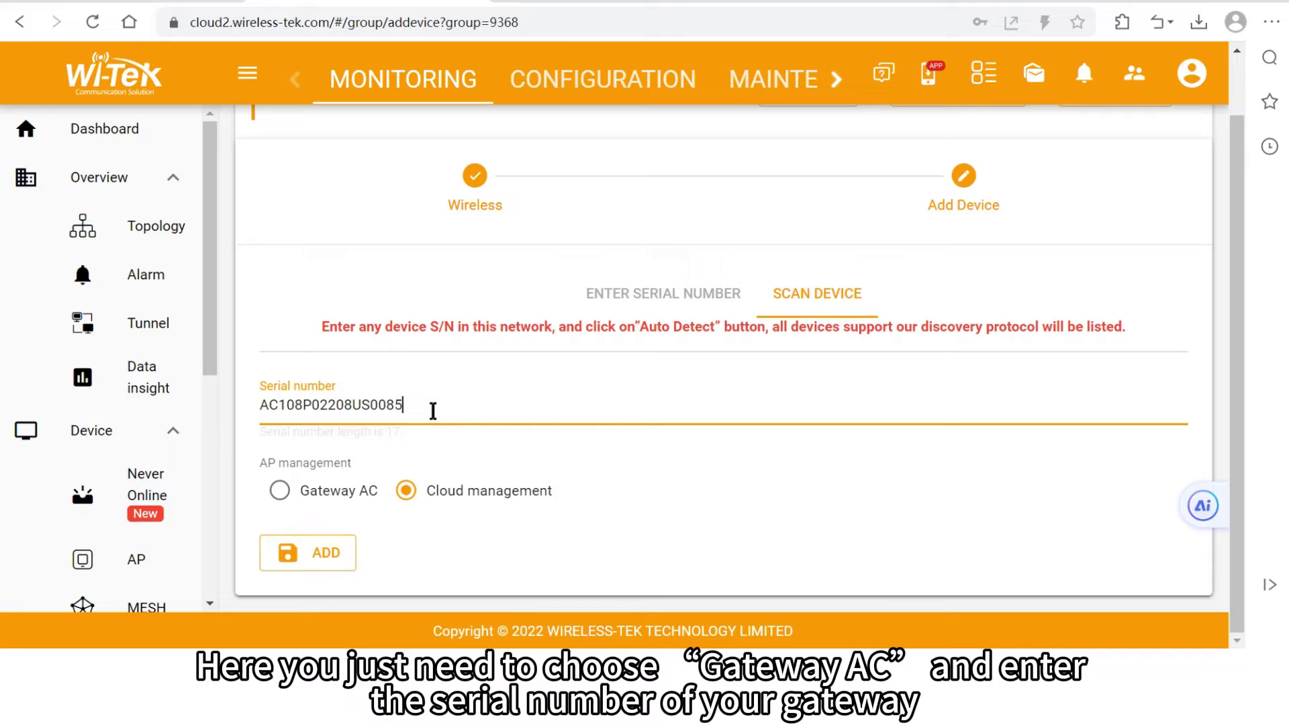
click(310, 497)
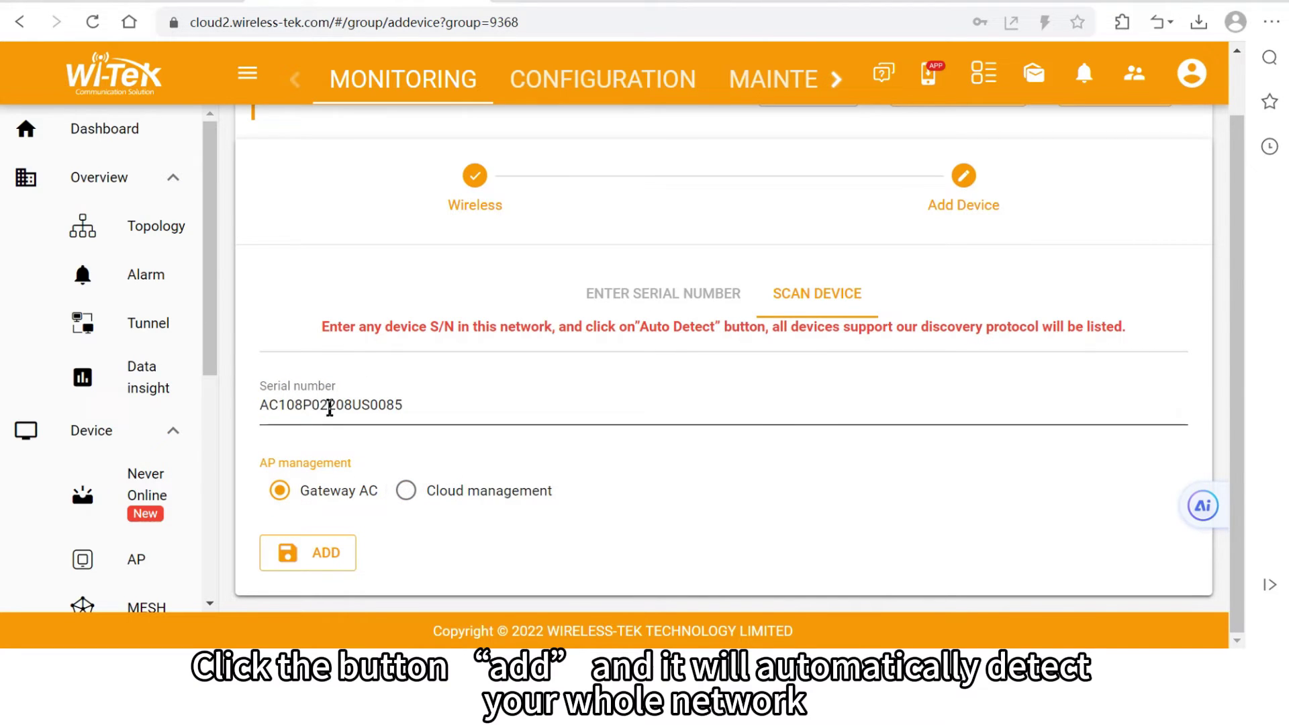
click(306, 561)
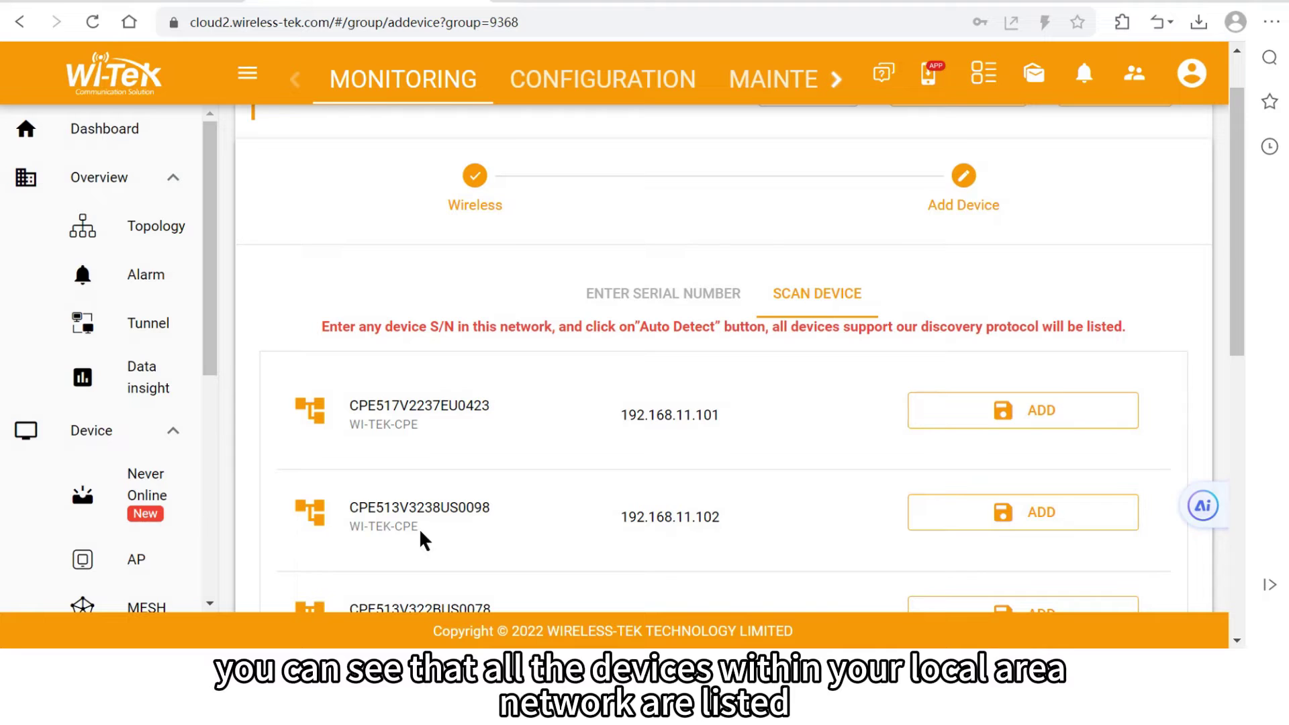
Bind all discovered CPE devices to Wi-Tek_Office and finish the setup wizard
scroll(494, 436, down, 9)
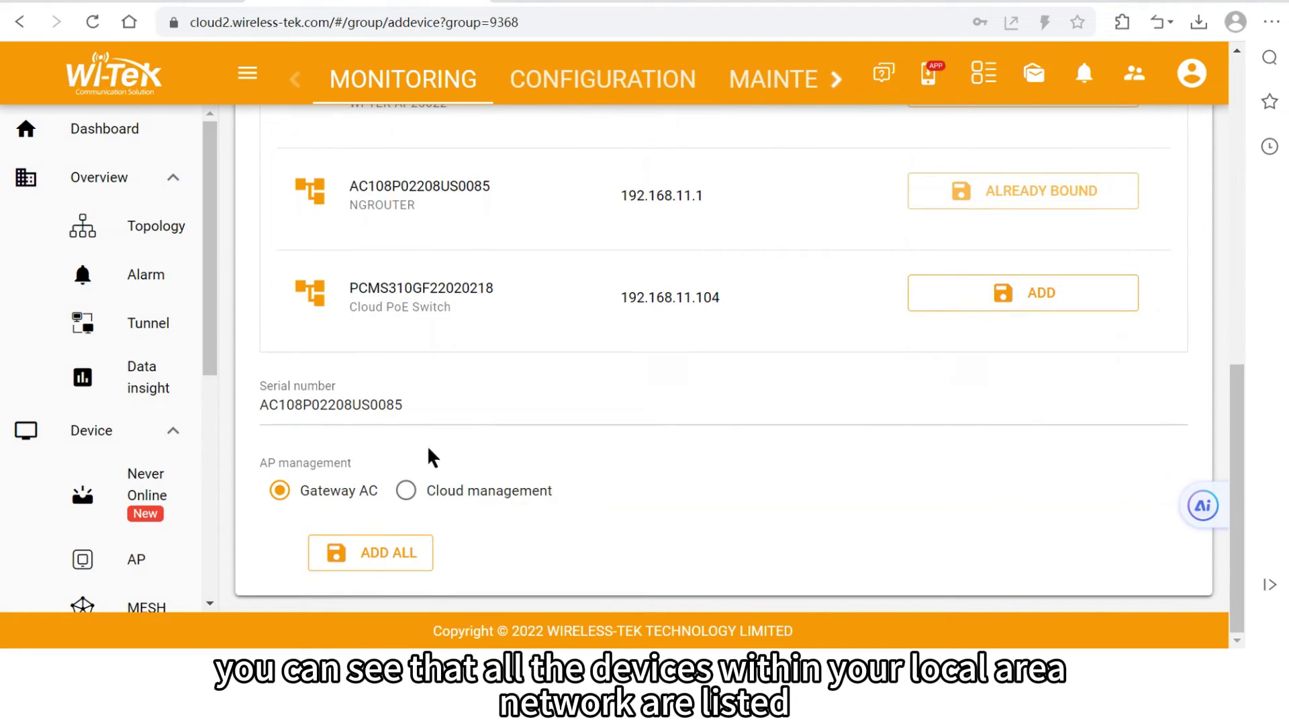
click(375, 566)
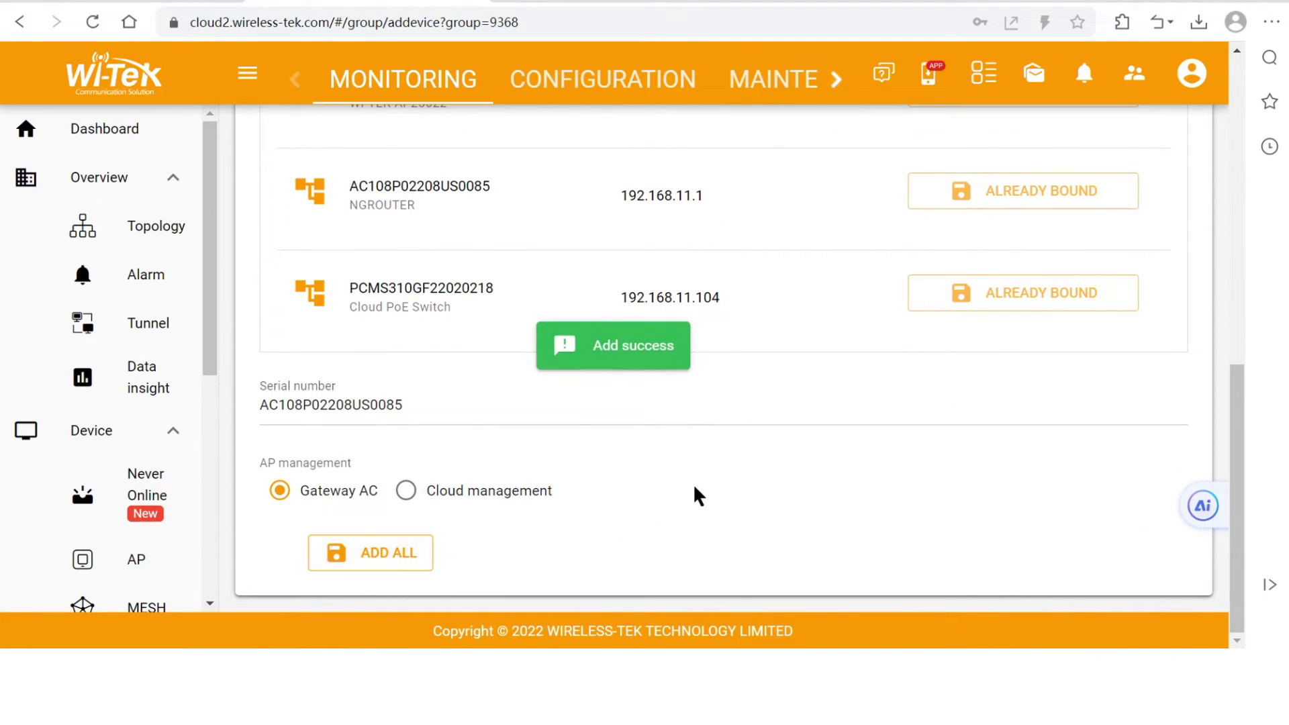
scroll(767, 481, up, 10)
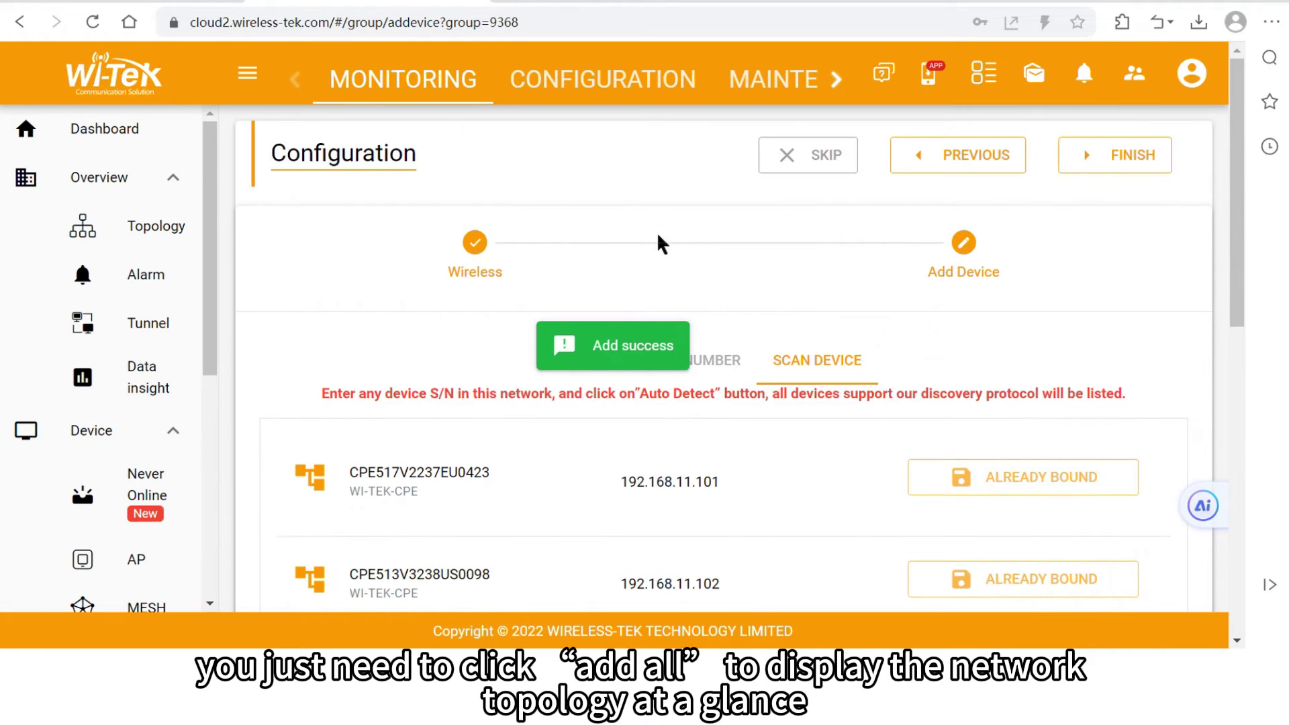
click(1157, 171)
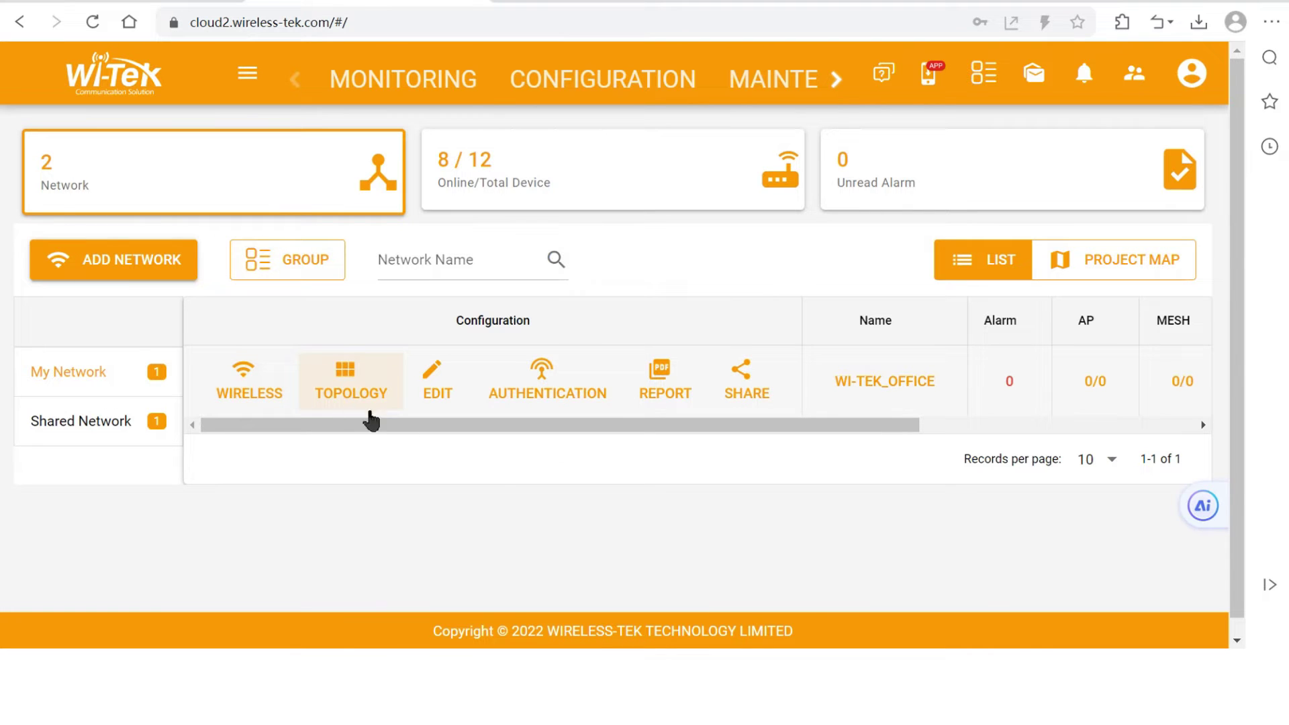
mouse_move(592, 433)
mouse_down()
mouse_move(883, 460)
mouse_move(477, 461)
mouse_up()
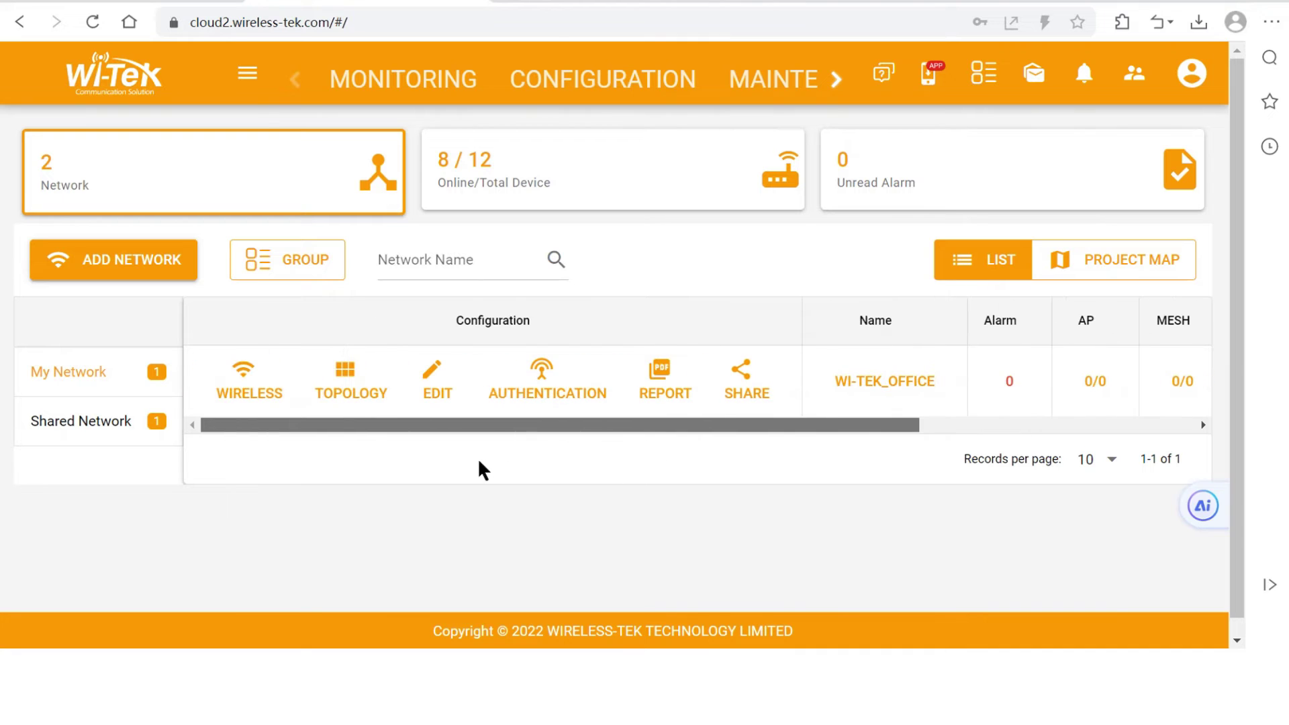
Reload the dashboard so the WI-TEK_OFFICE network shows updated device counts
click(92, 22)
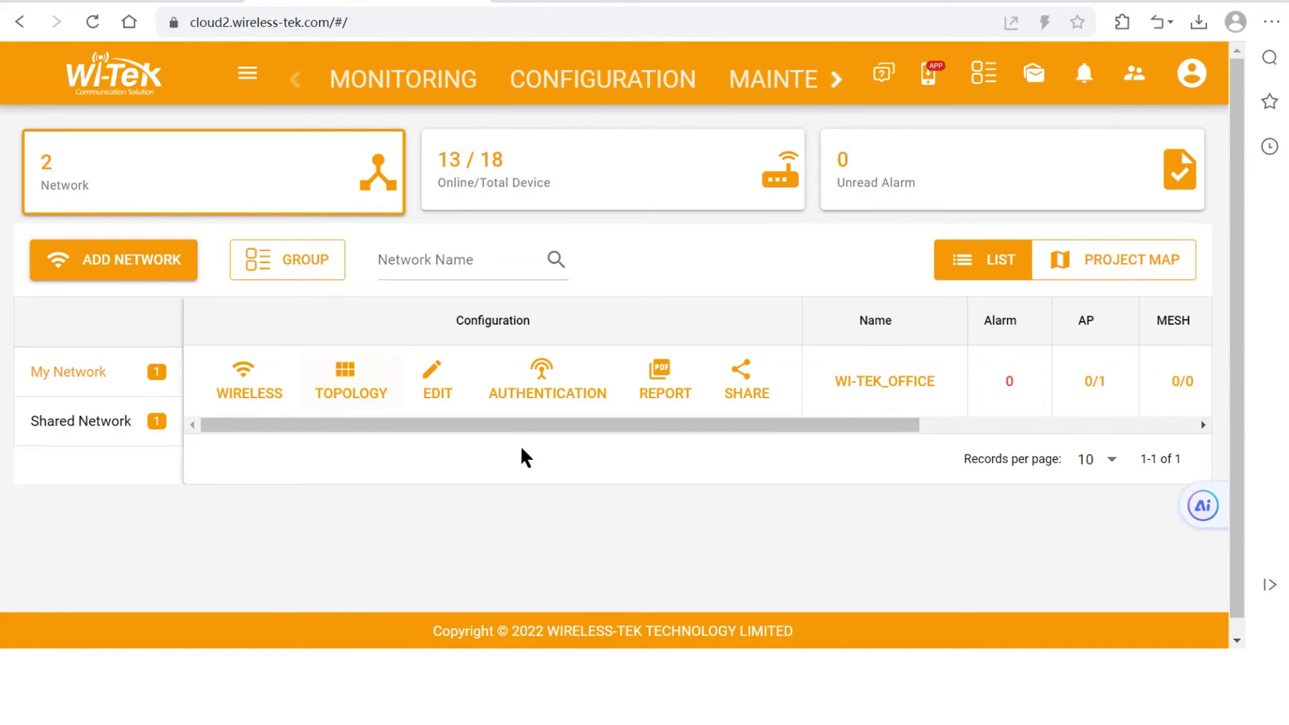
drag(552, 432, 505, 444)
click(337, 397)
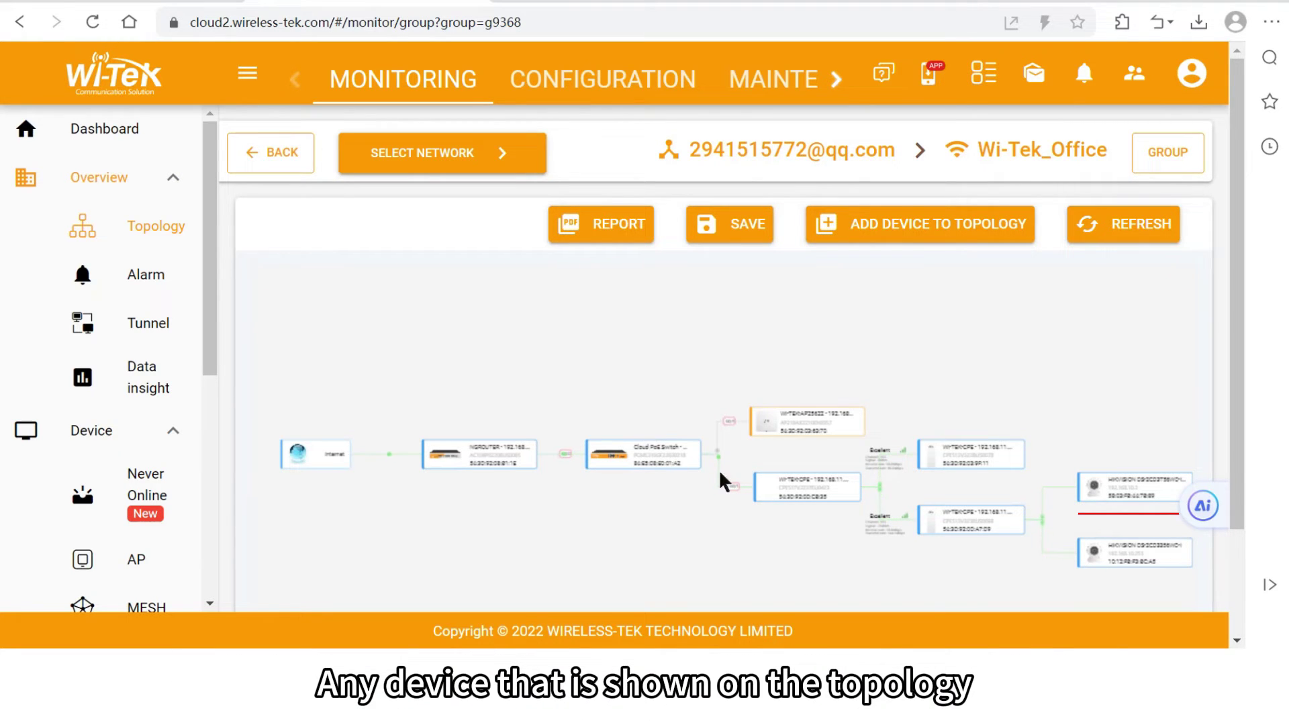
Check the WI-TEK-AP25622 access point, then create an EWEB tunnel to the NGROUTER gateway
click(816, 430)
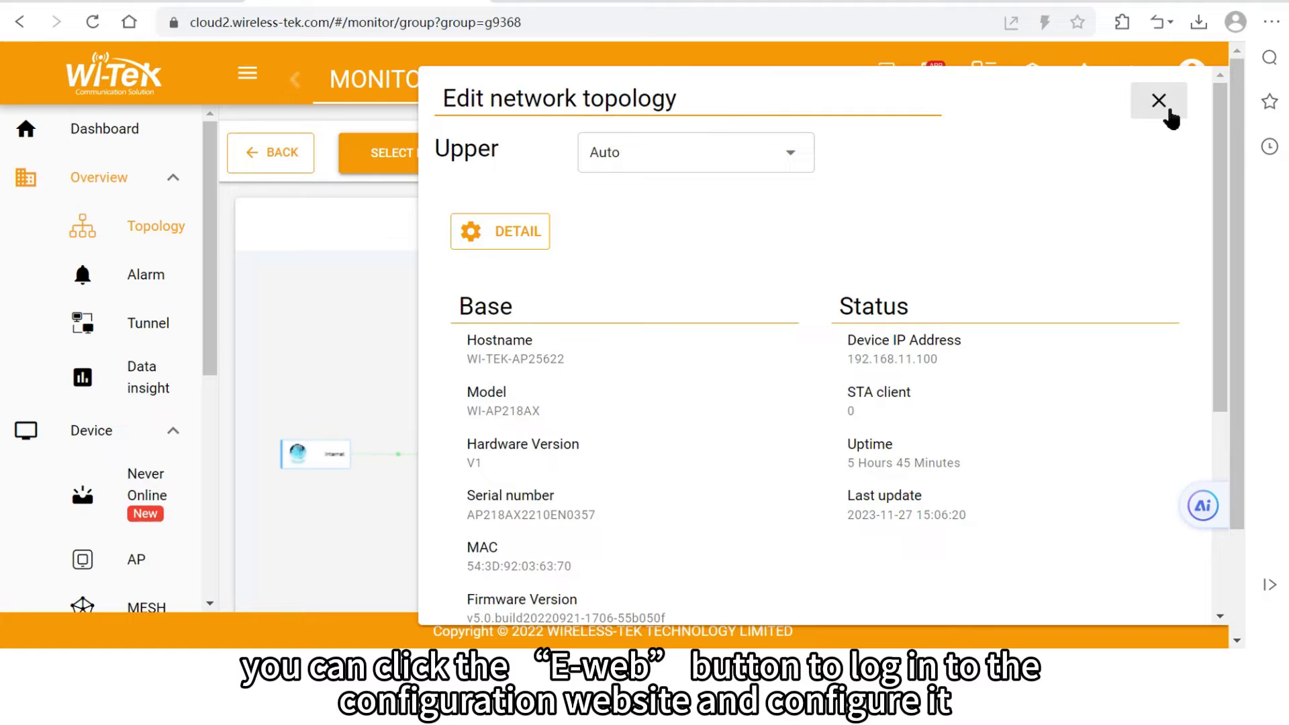
click(1158, 100)
click(470, 459)
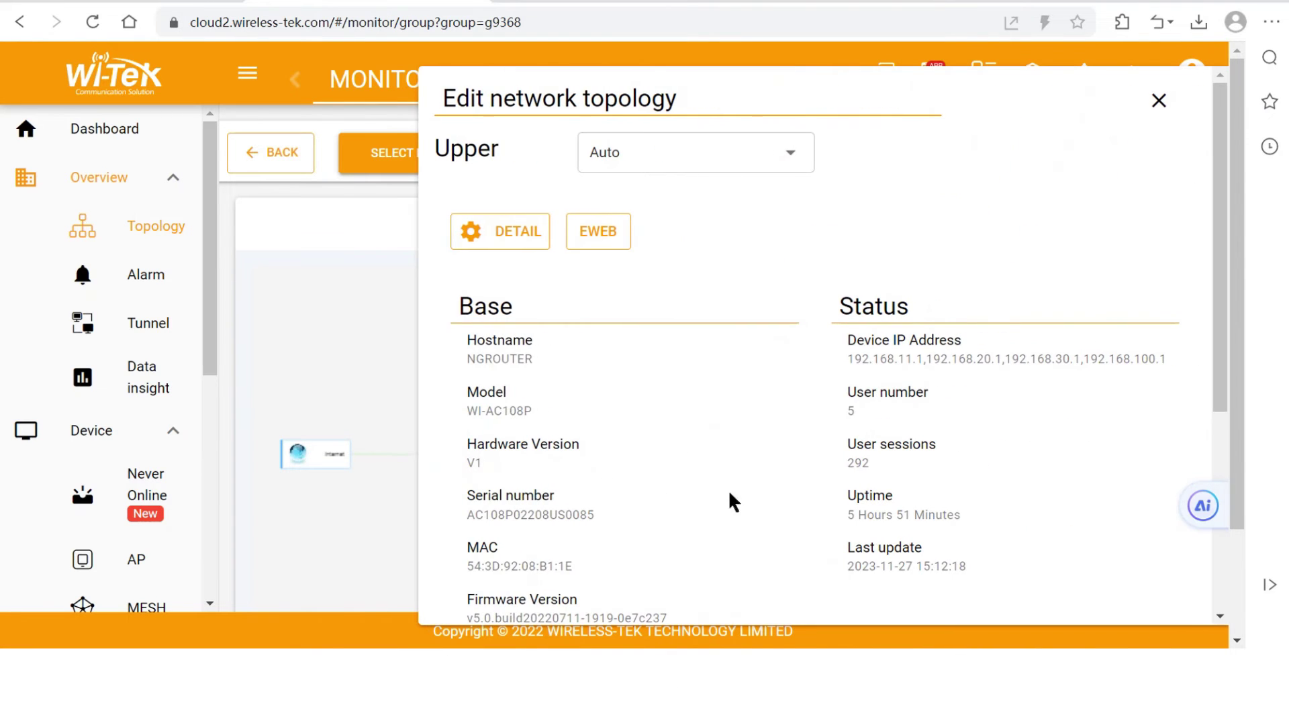
click(592, 232)
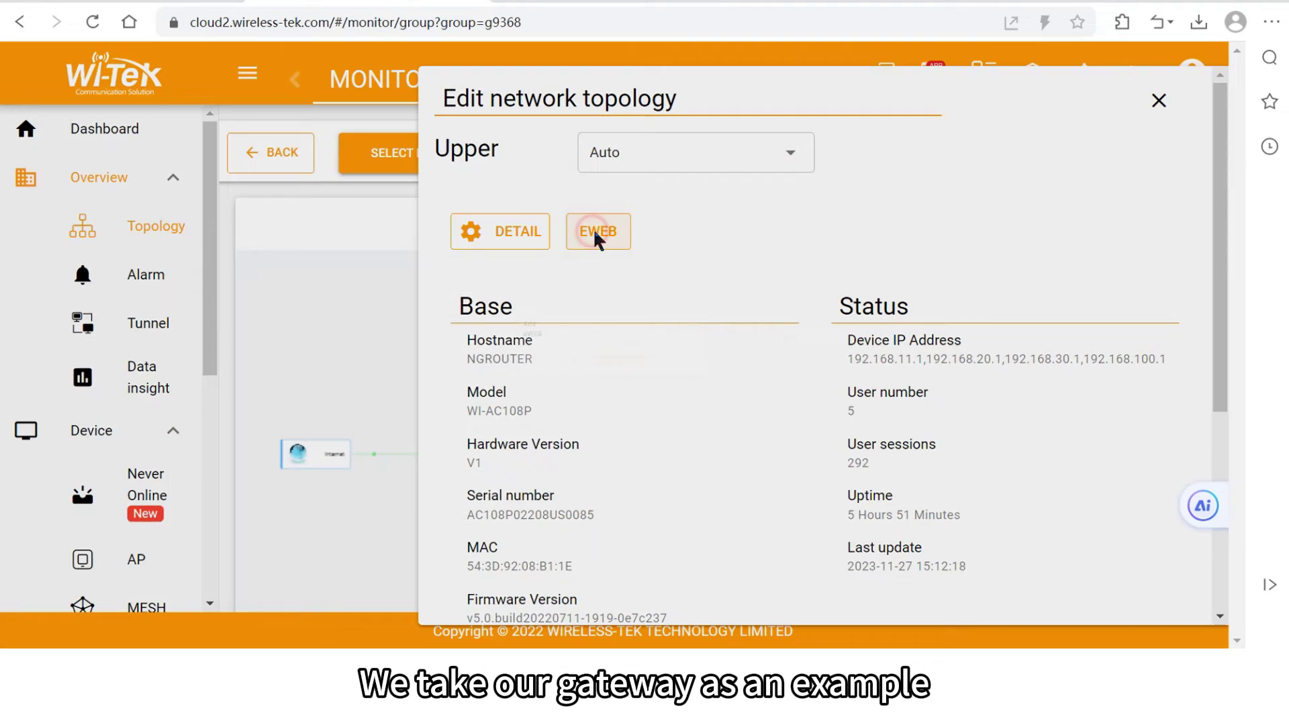
click(660, 604)
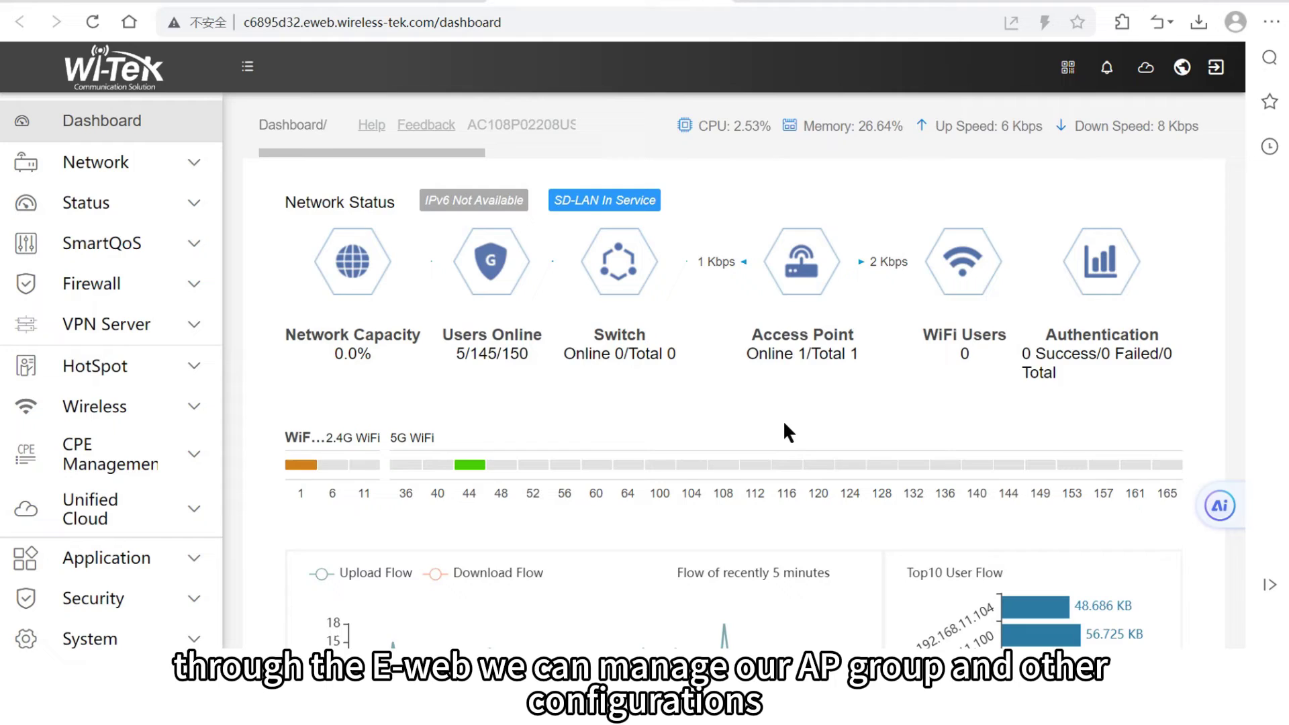
Inspect the Wi-Tek_AP group's 2.4GHz and 5GHz wireless settings under Wireless > AP Group
scroll(784, 423, down, 3)
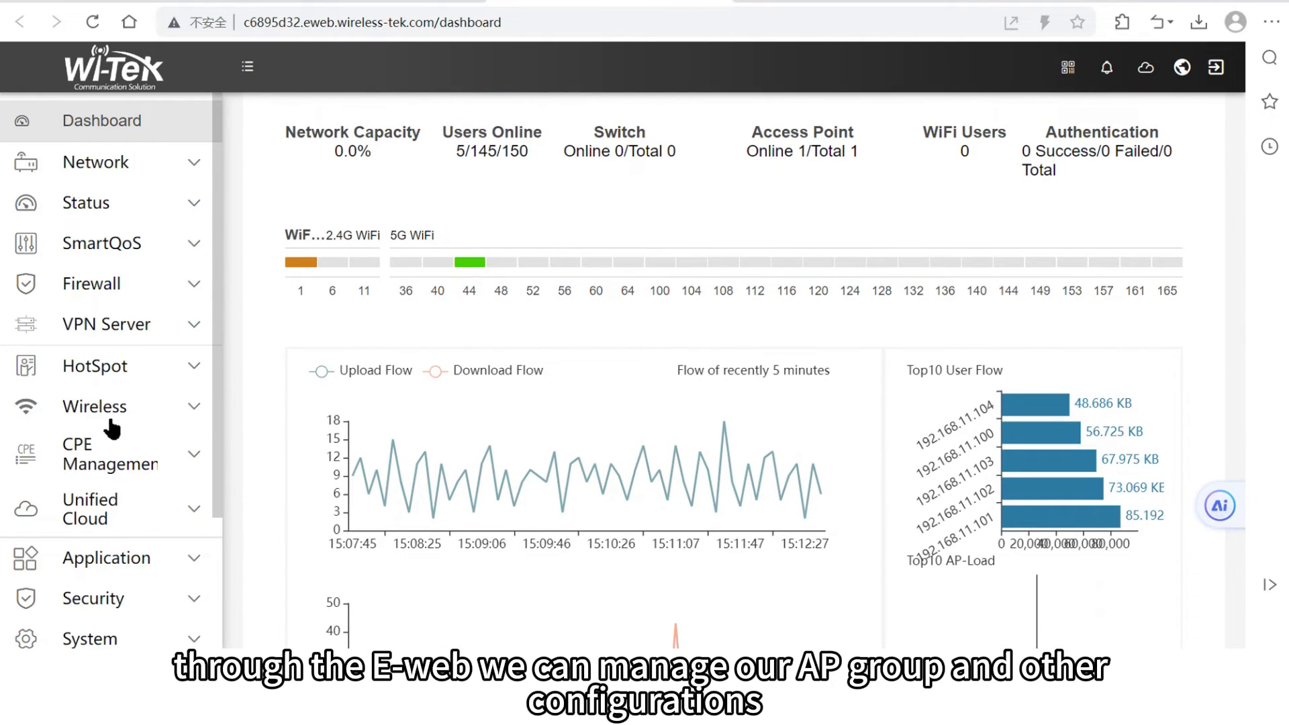
click(107, 407)
click(134, 504)
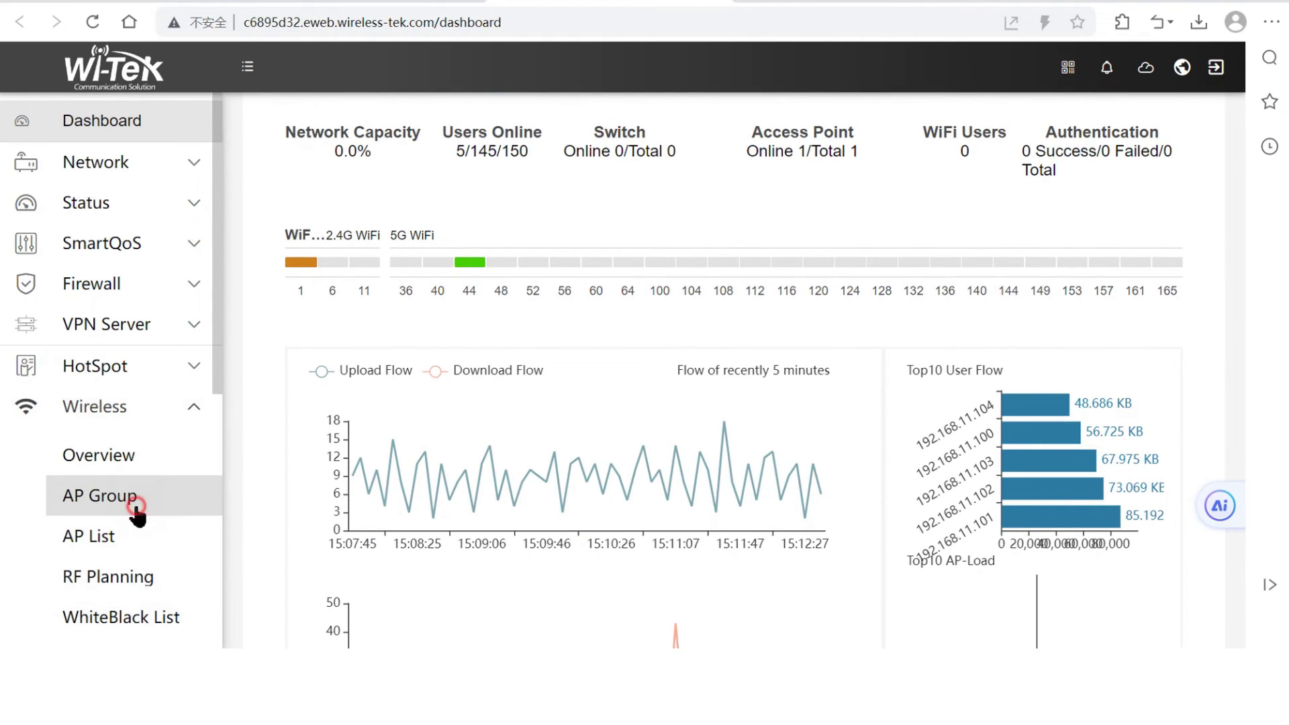
click(409, 348)
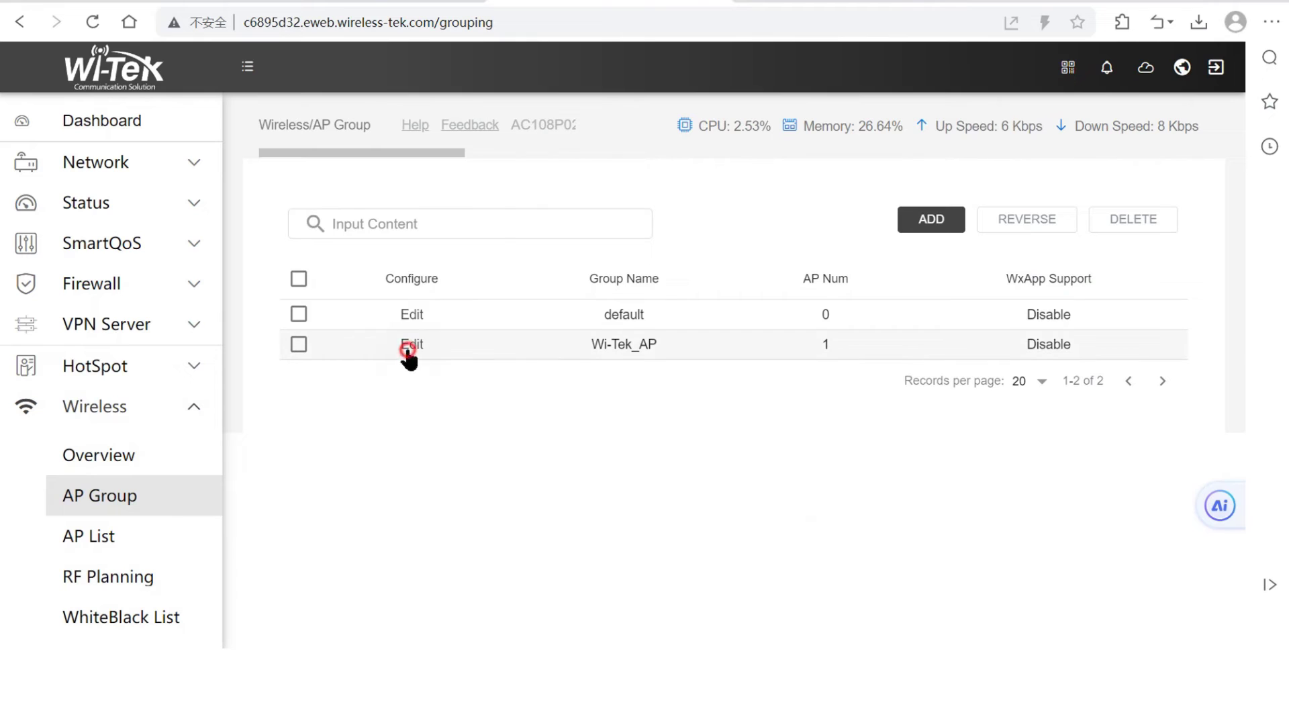
scroll(344, 440, down, 3)
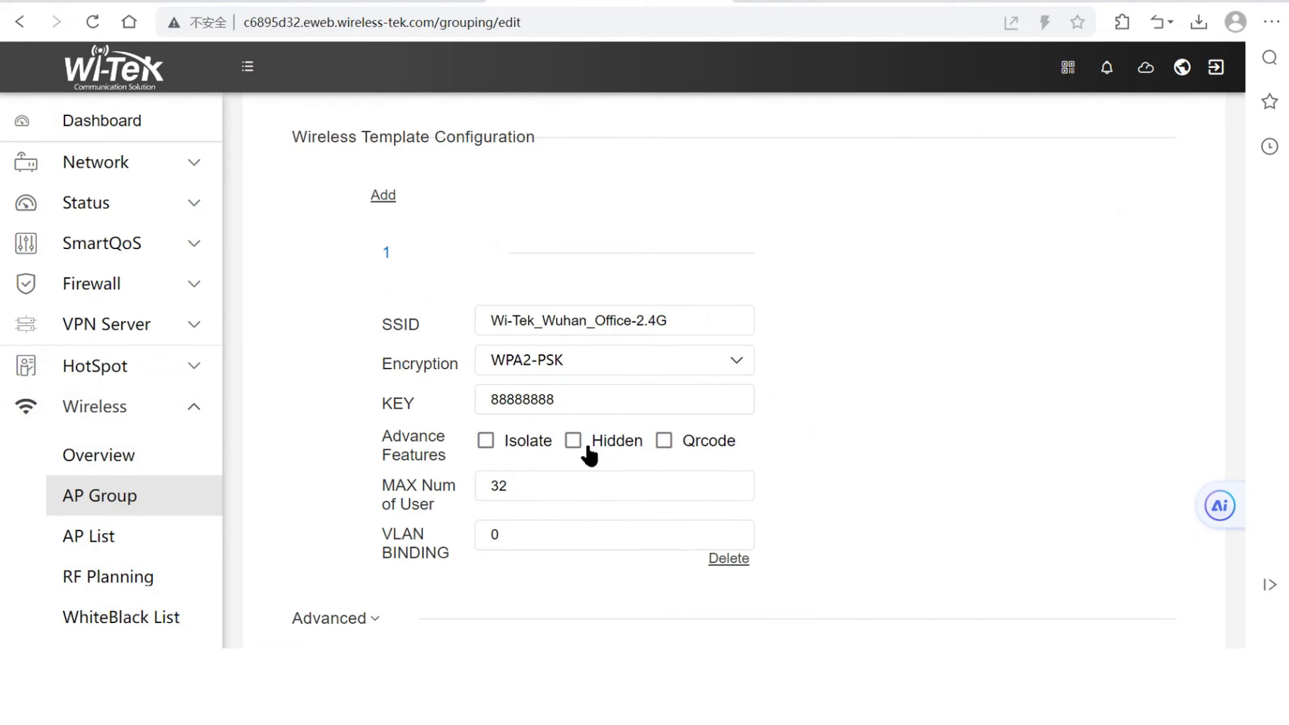
scroll(572, 495, down, 2)
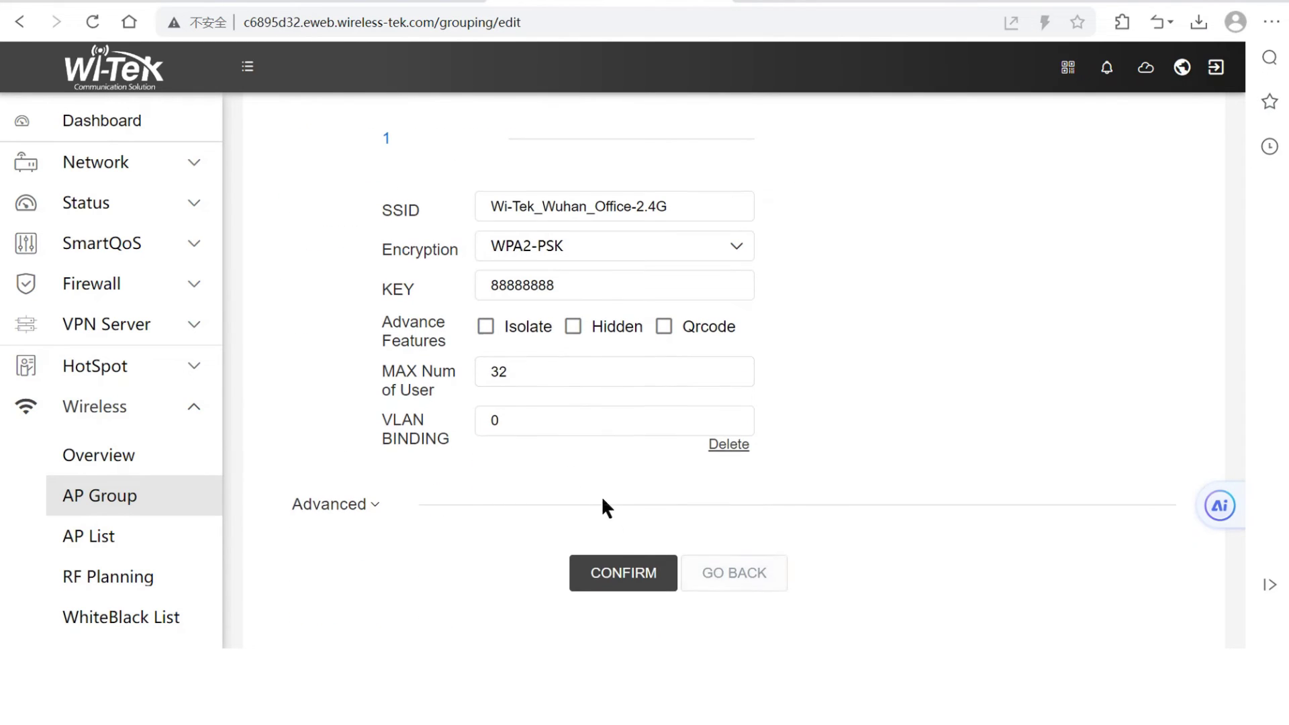
scroll(590, 490, up, 5)
click(431, 256)
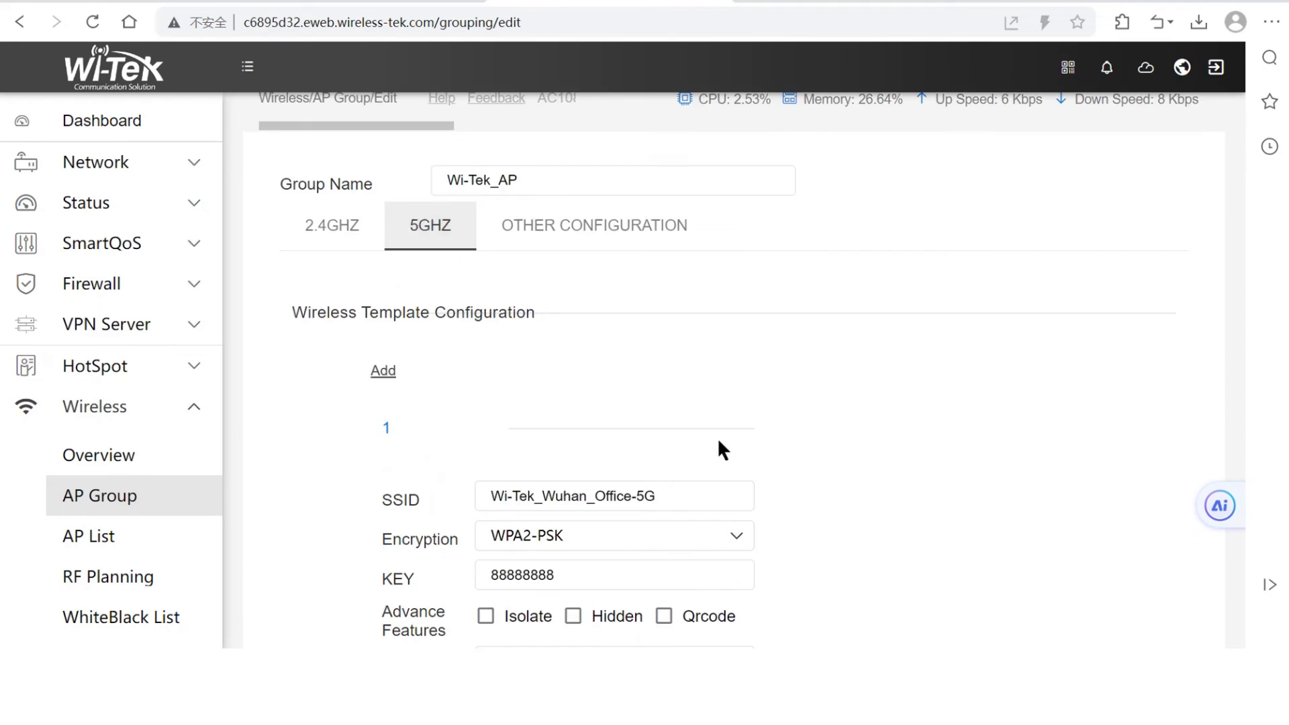
scroll(722, 449, down, 5)
Leave the group editor and bind access point WI-TEK-AP25622 to the Wi-Tek_AP group
click(745, 592)
click(159, 535)
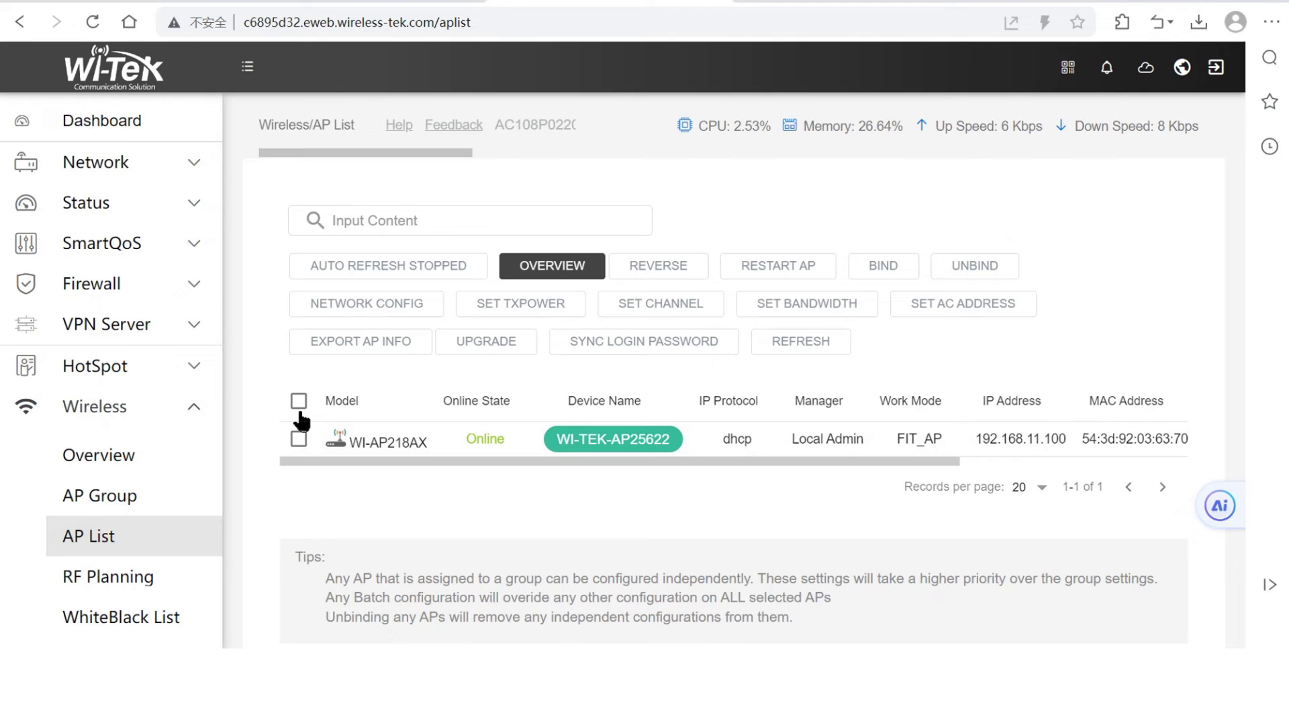
click(299, 438)
click(883, 269)
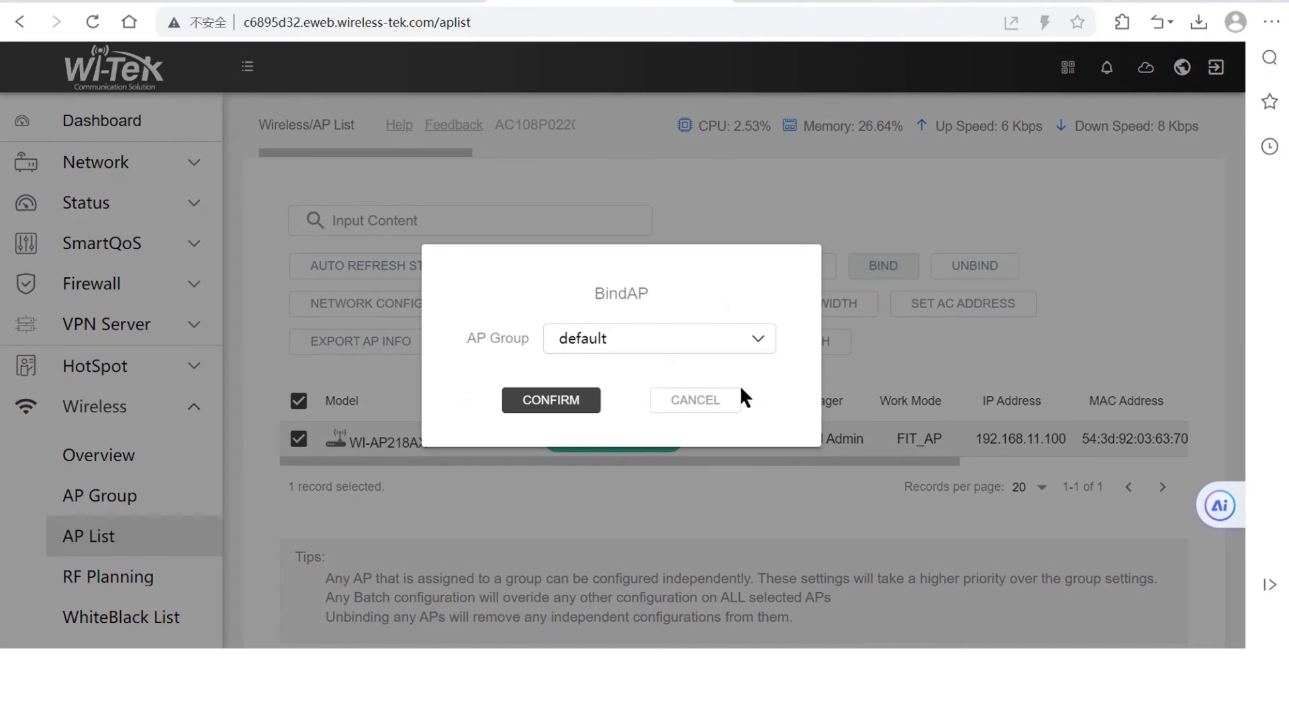
click(719, 336)
click(655, 391)
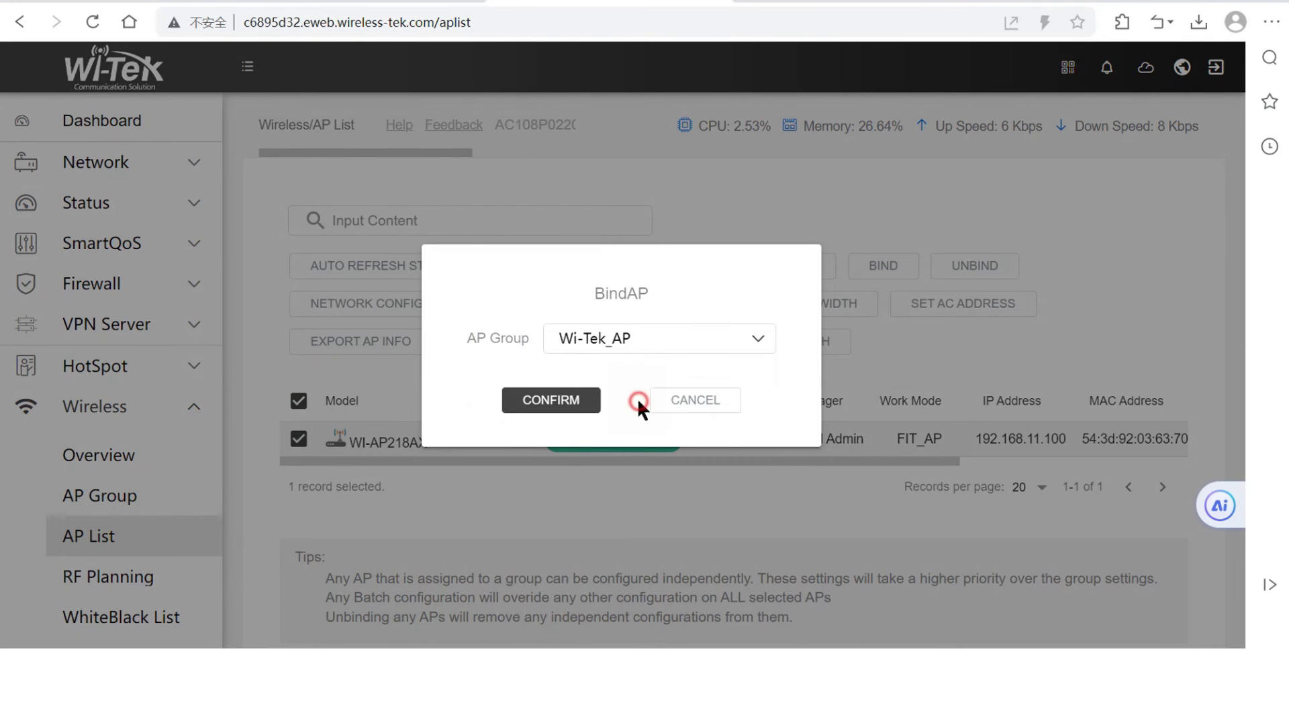
click(592, 403)
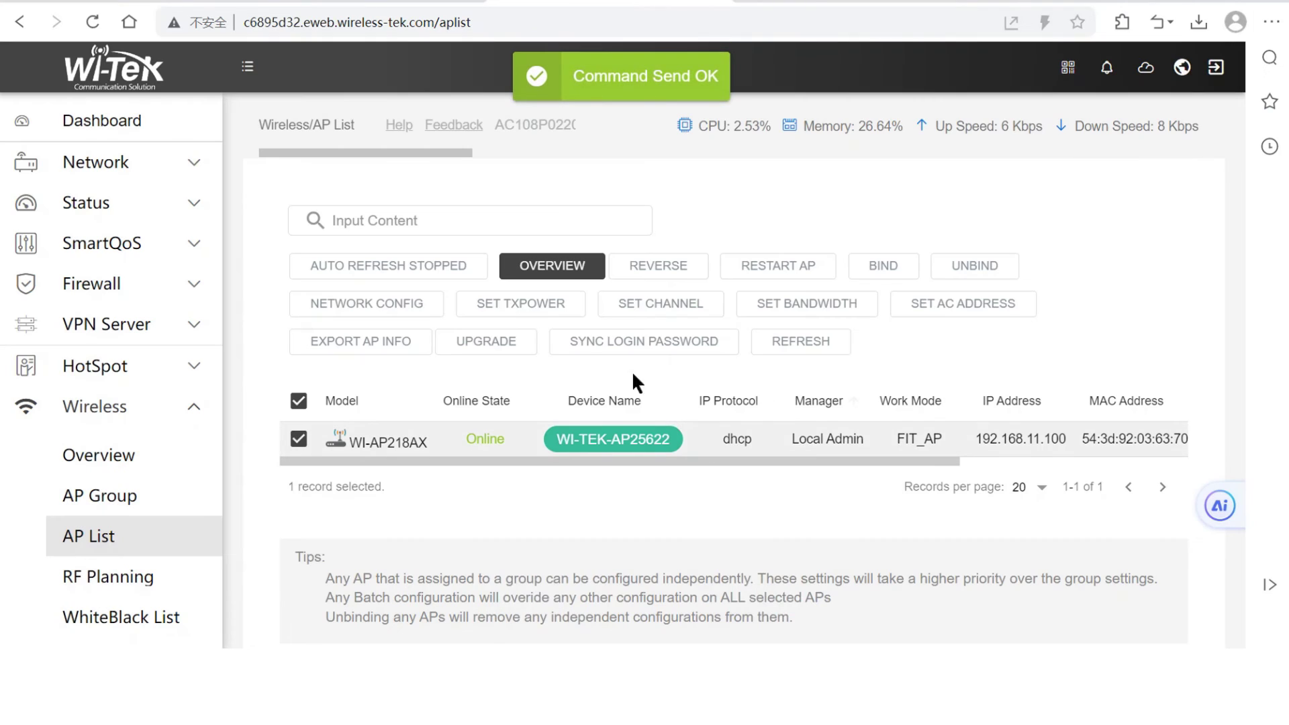
Back in the cloud, list the network's three CPE devices and run an upgrade check on all of them
click(583, 2)
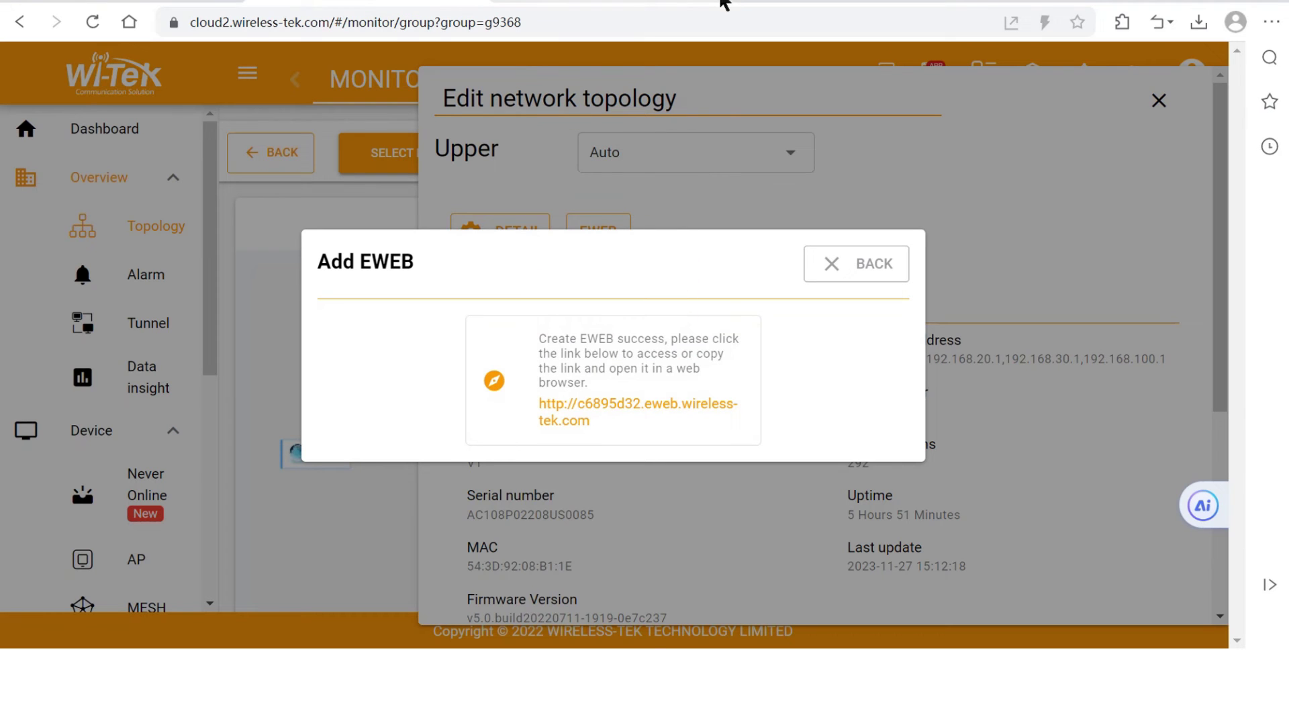
click(891, 274)
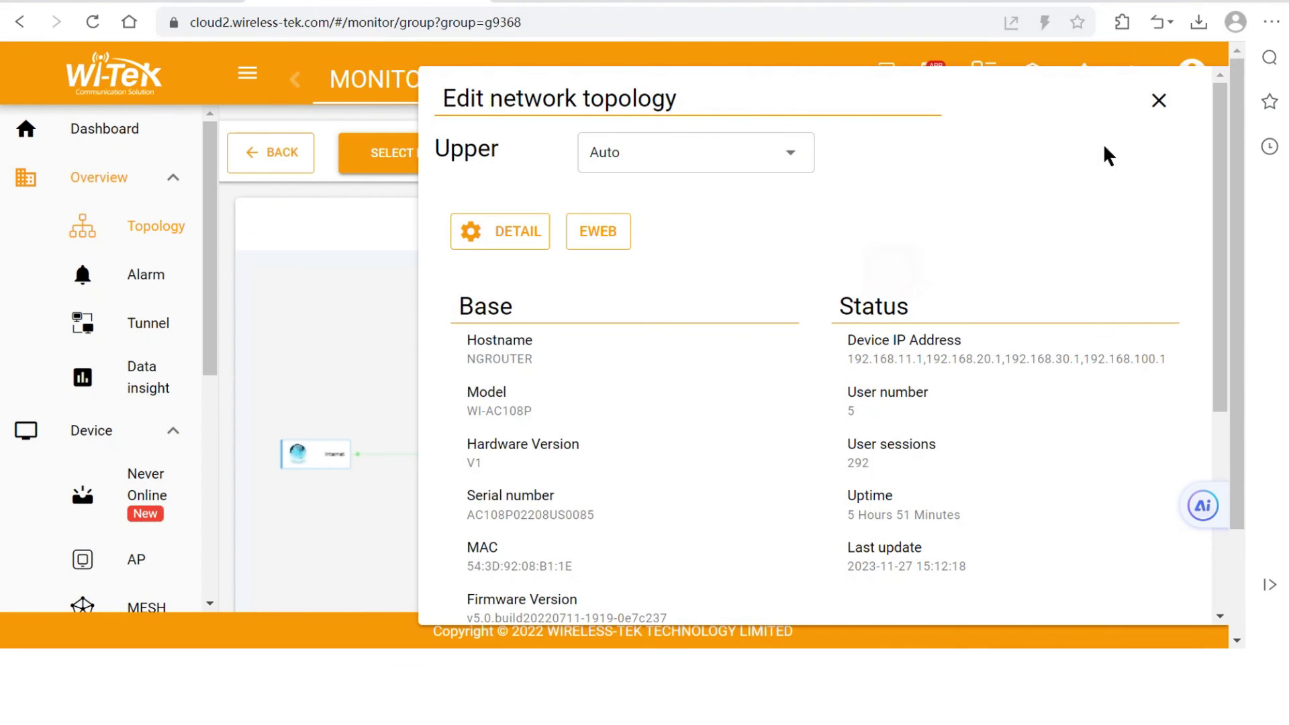
click(1162, 104)
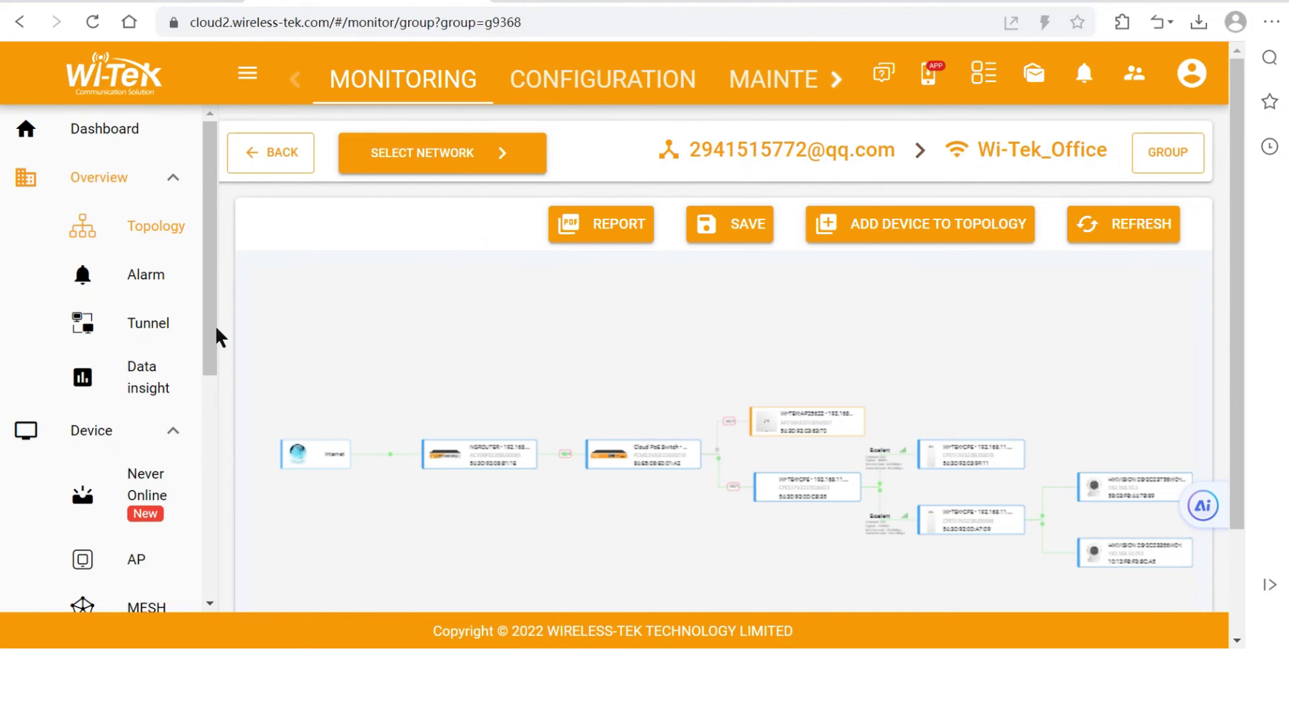
drag(210, 336, 158, 482)
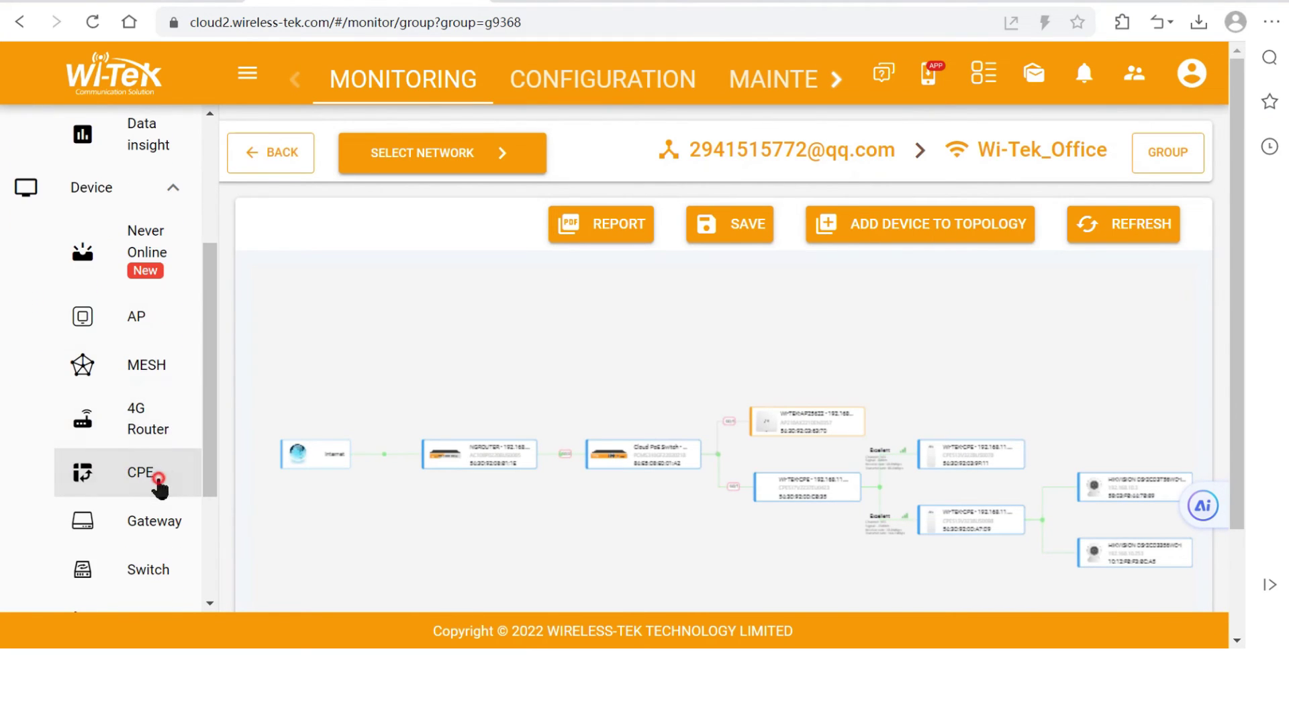
click(159, 481)
click(272, 360)
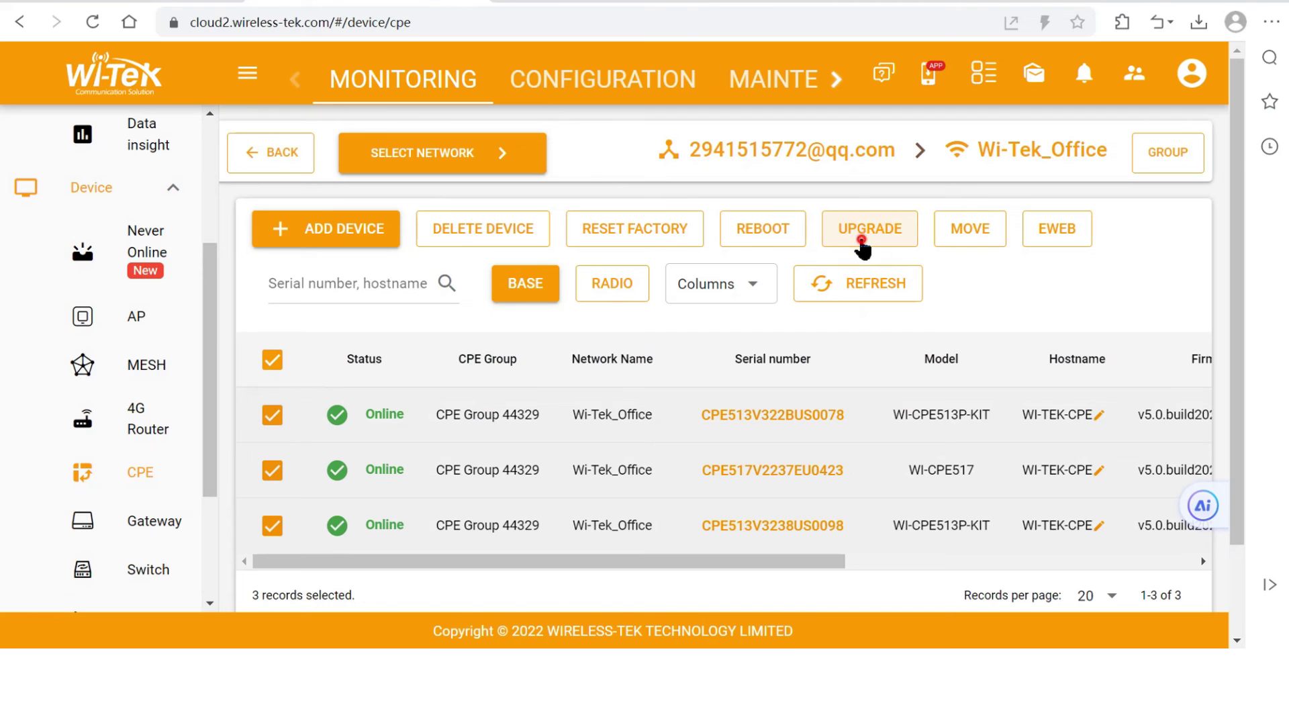
click(862, 243)
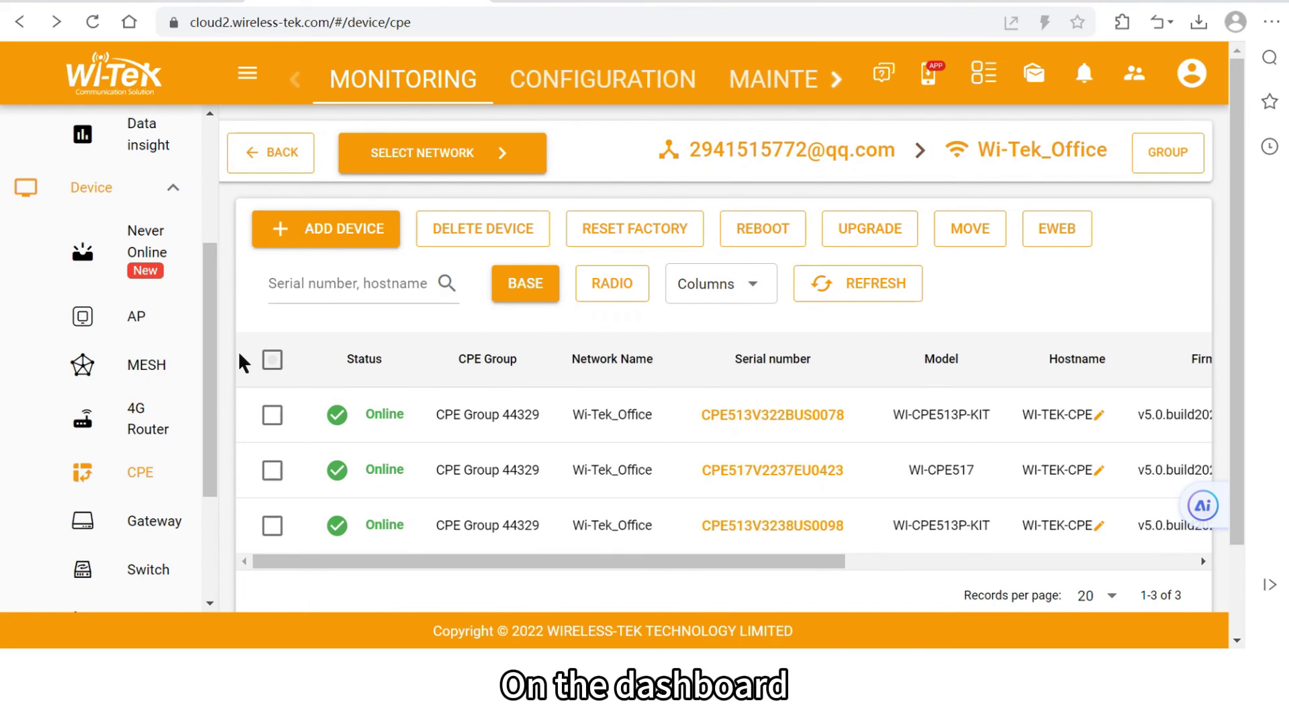
Return to the Dashboard, view the network group overview, then close it
scroll(161, 201, up, 3)
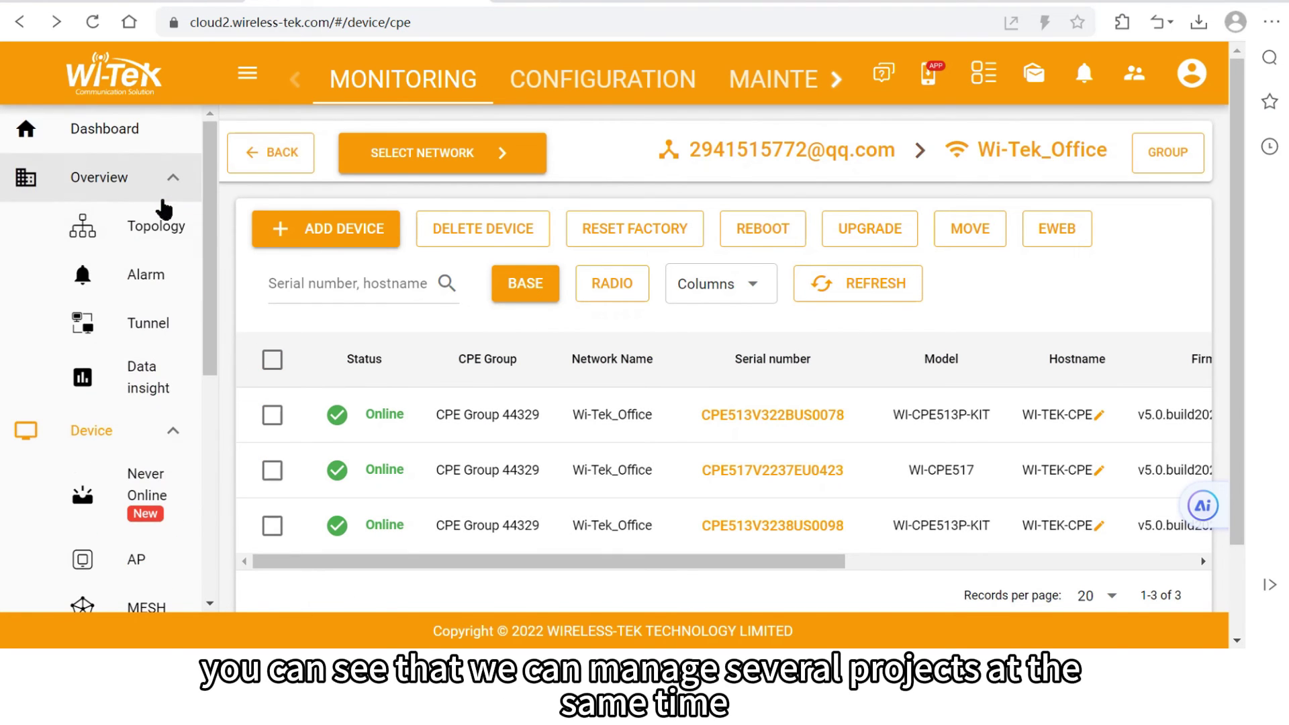
click(110, 132)
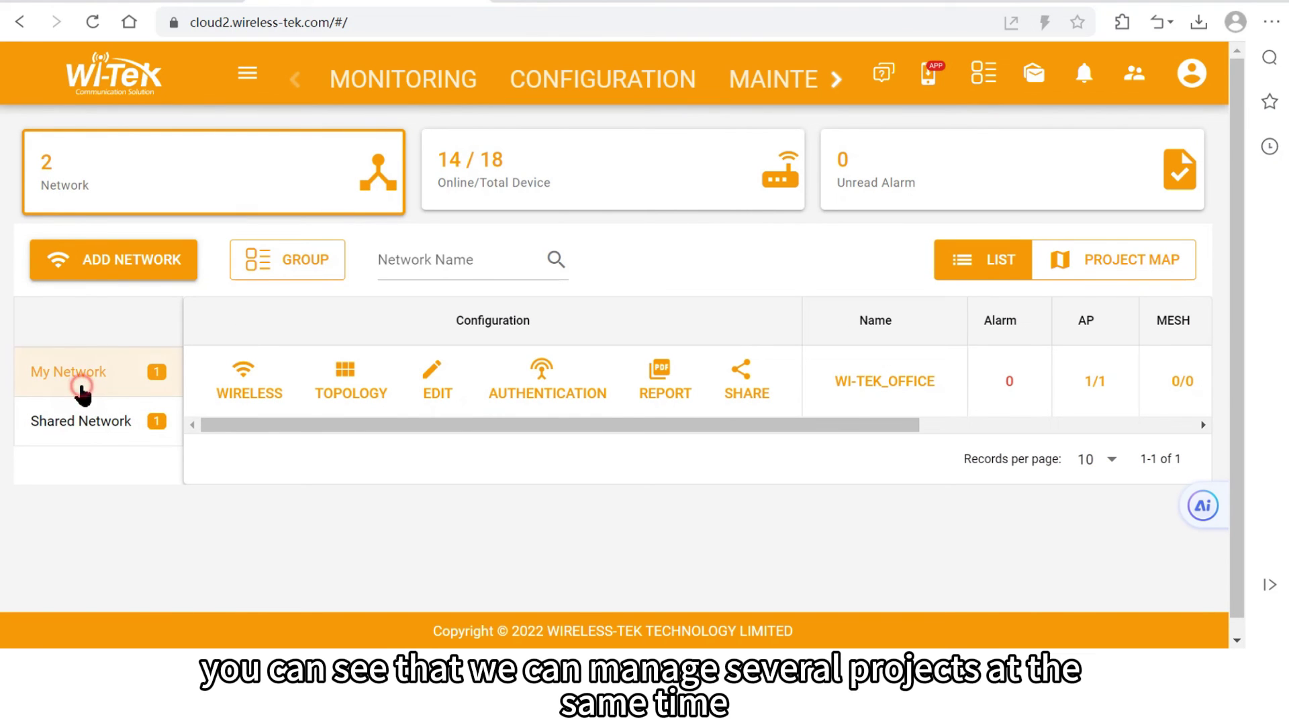
click(282, 266)
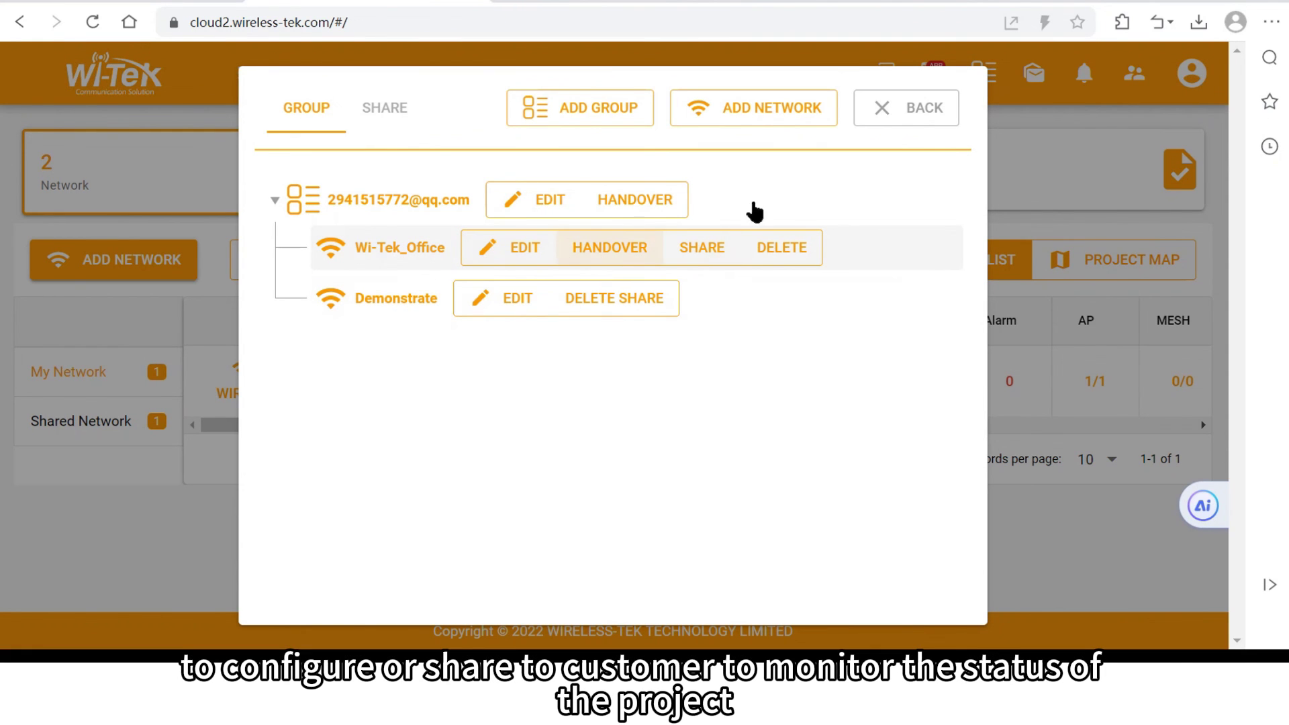
click(935, 114)
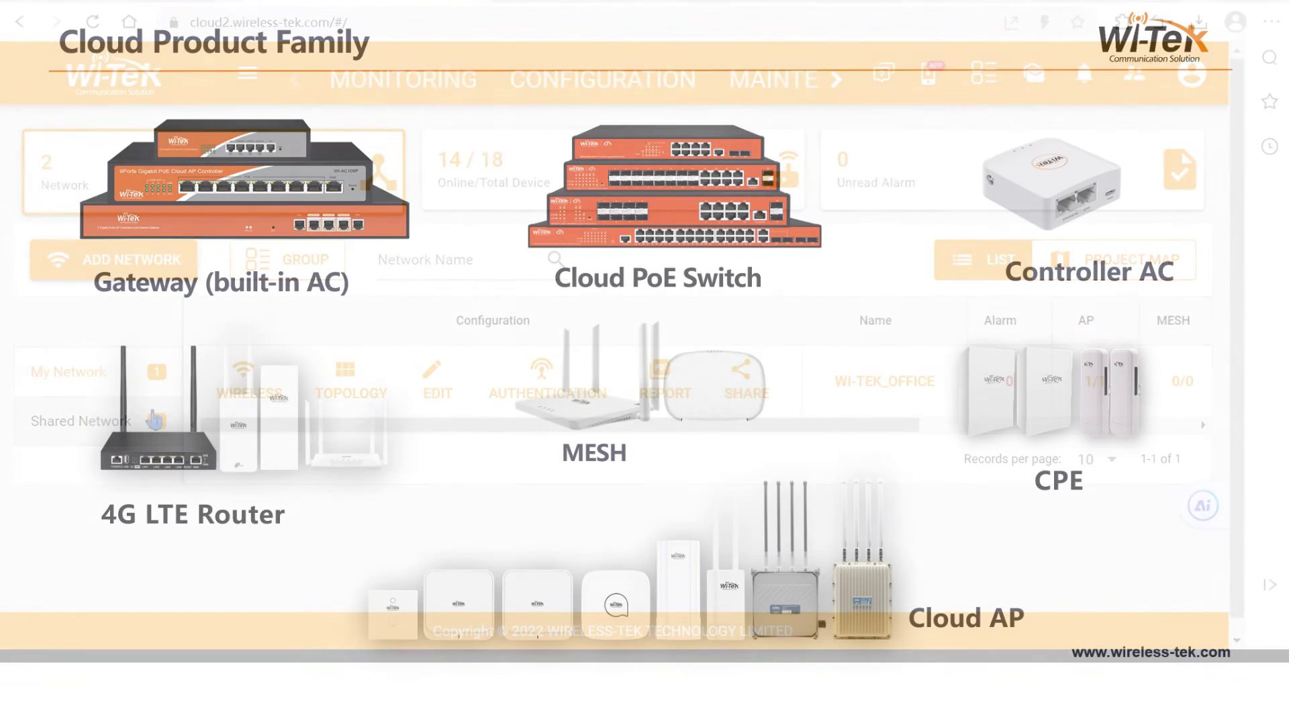